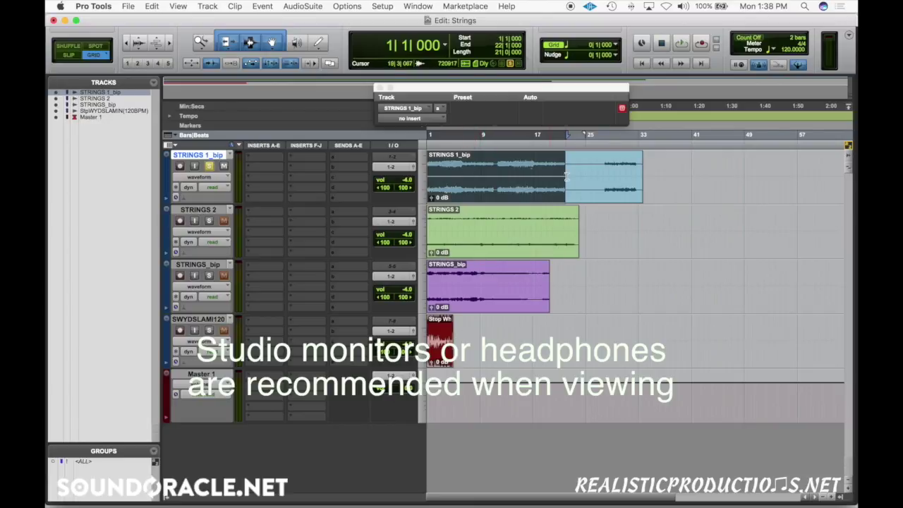
- Insert FabFilter Pro-Q 2 on the audio tracks and reposition its window while auditioning STRINGS 1_bip
click(249, 159)
click(270, 180)
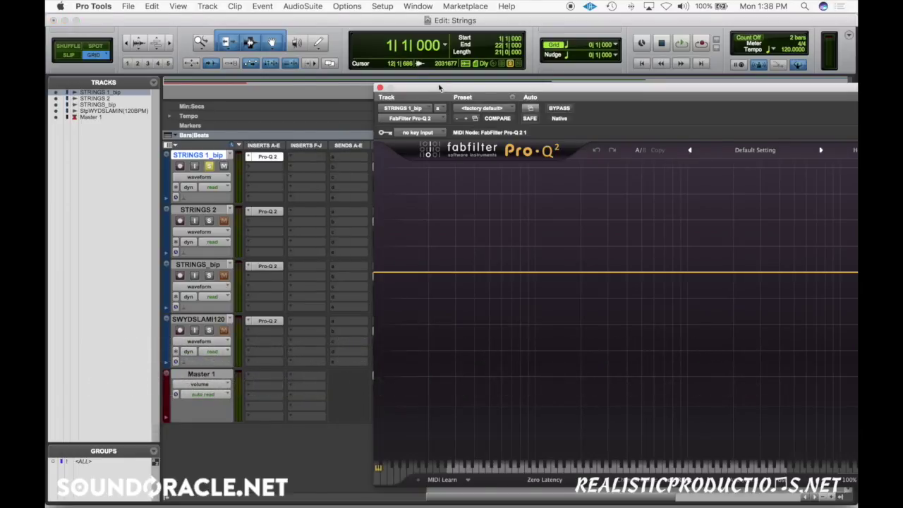
drag(439, 87, 318, 220)
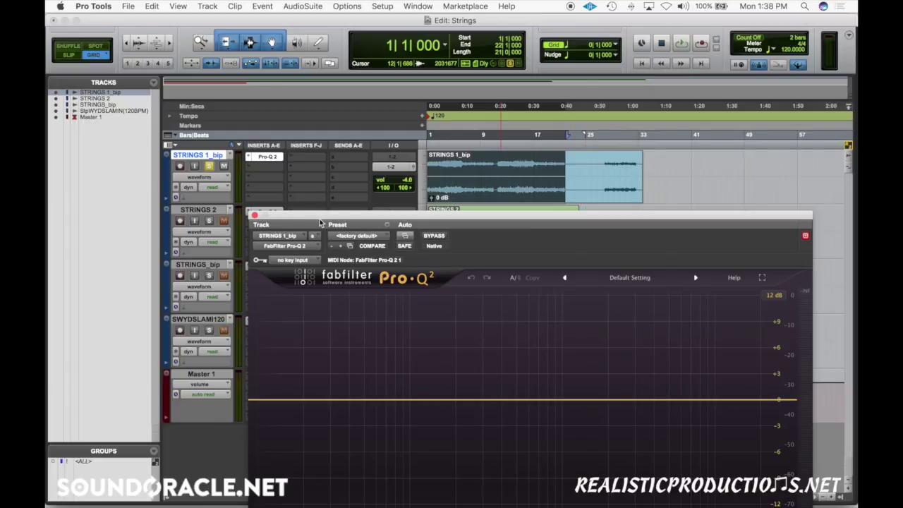
key(space)
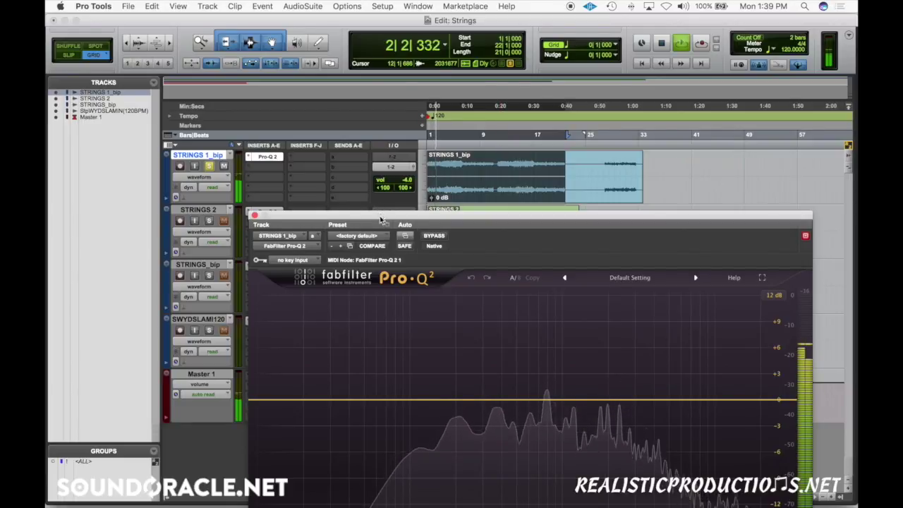
drag(381, 212, 367, 96)
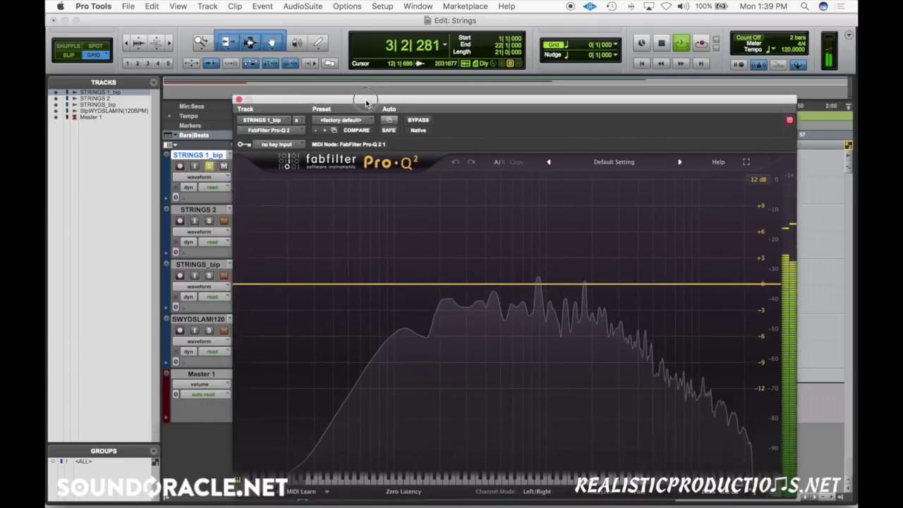
key(space)
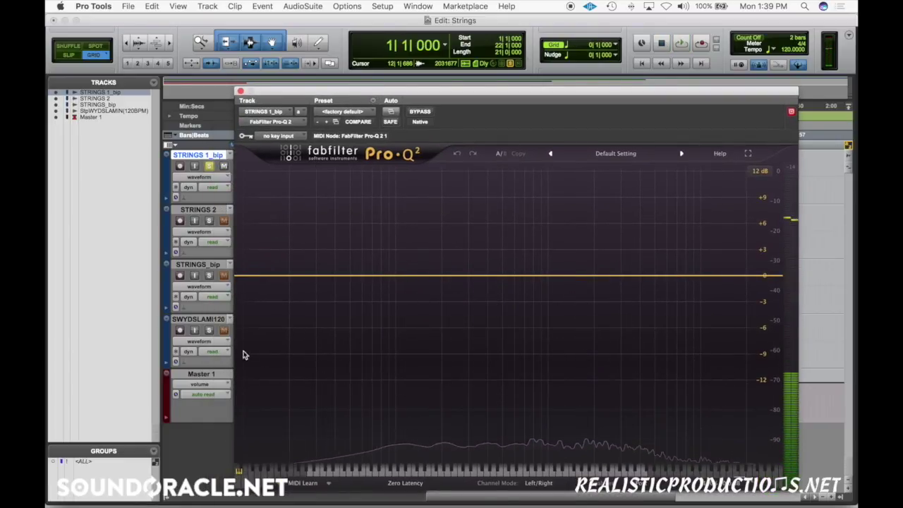
- Add a low cut band at about 79 Hz with a Q of about 1.14 and play the track
click(238, 276)
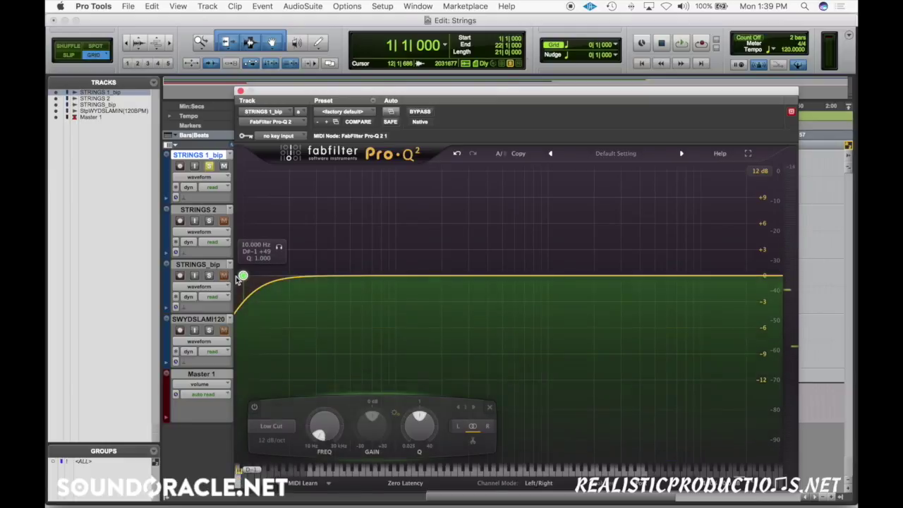
drag(242, 277, 380, 267)
key(space)
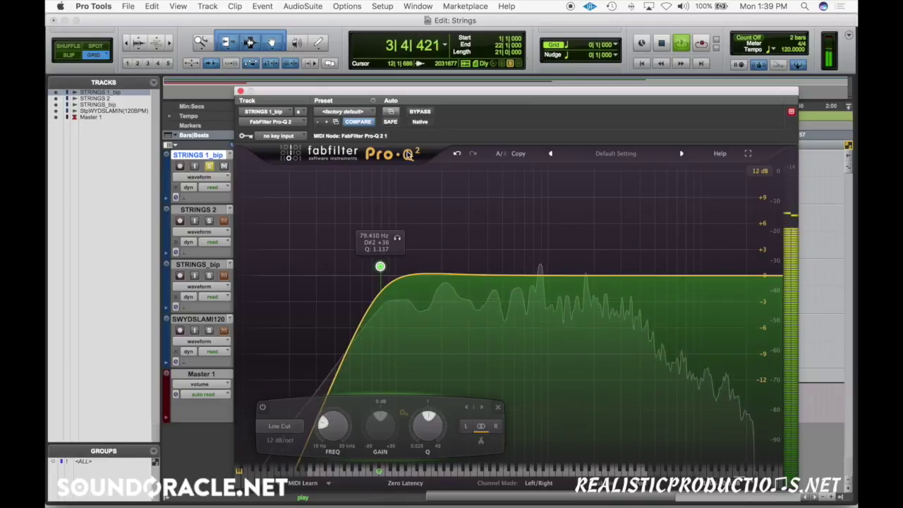
- Compare the low cut against the bypassed sound during playback and delete the band
click(422, 113)
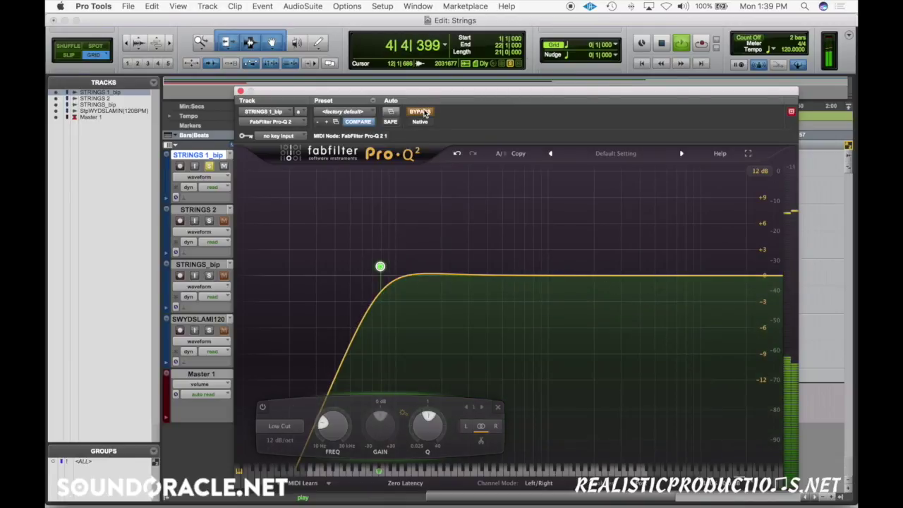
click(422, 112)
key(space)
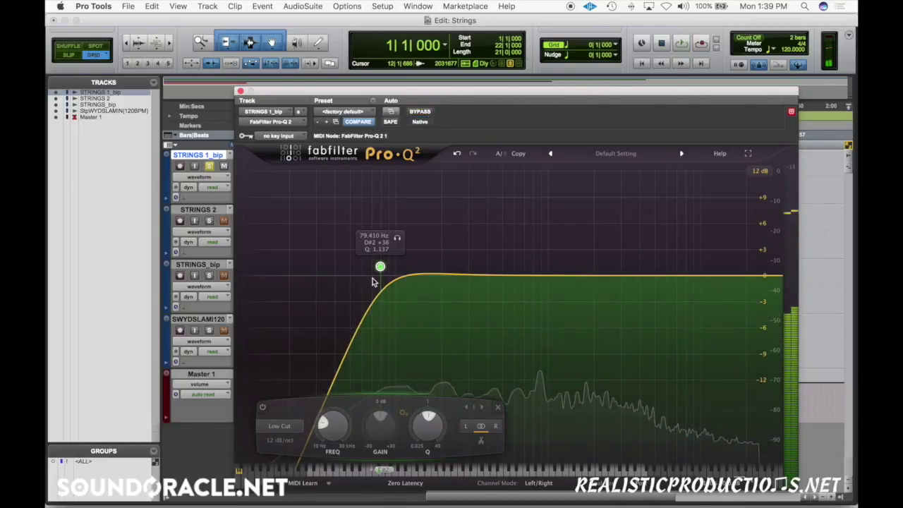
right_click(380, 266)
click(421, 341)
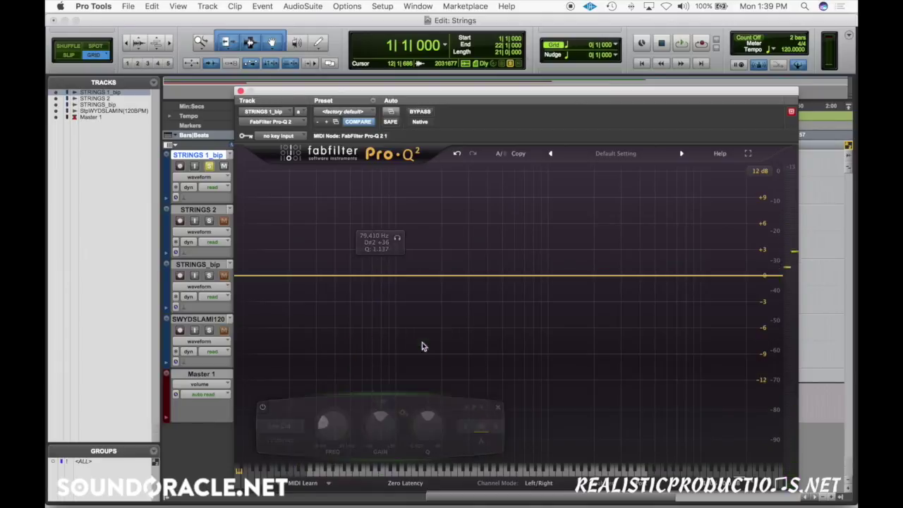
- Audition only the low end through a temporary high cut at about 65 Hz and delete that band
drag(764, 275, 367, 273)
key(space)
right_click(321, 275)
click(321, 275)
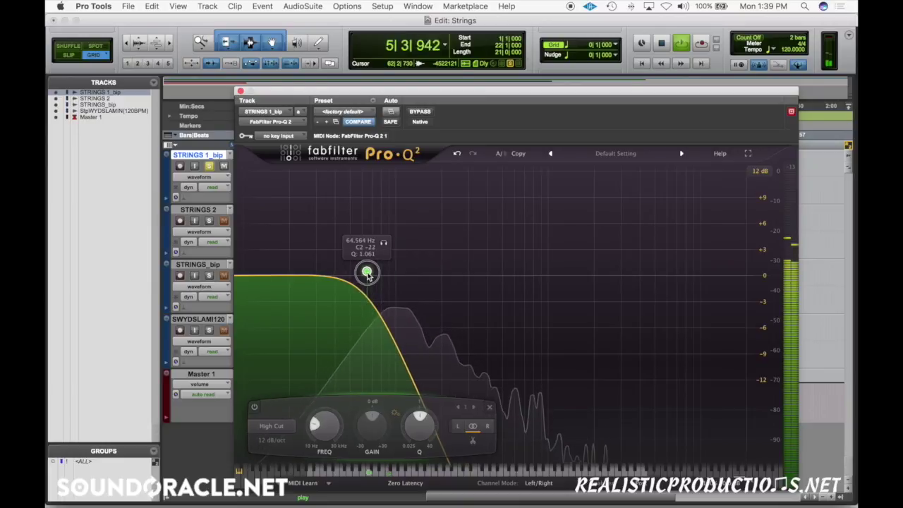
right_click(366, 271)
click(406, 340)
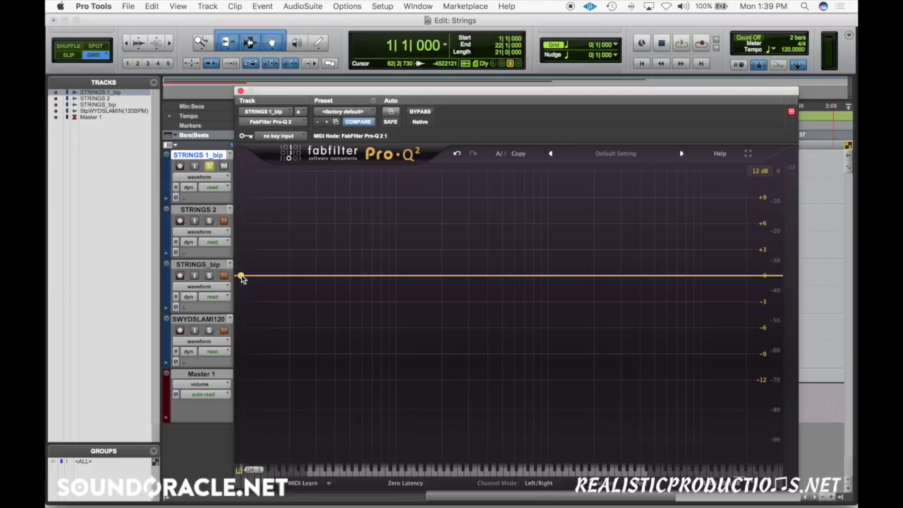
- Add a low cut band at about 77 Hz with a Q of about 1.02 to STRINGS 1_bip
drag(241, 277, 380, 272)
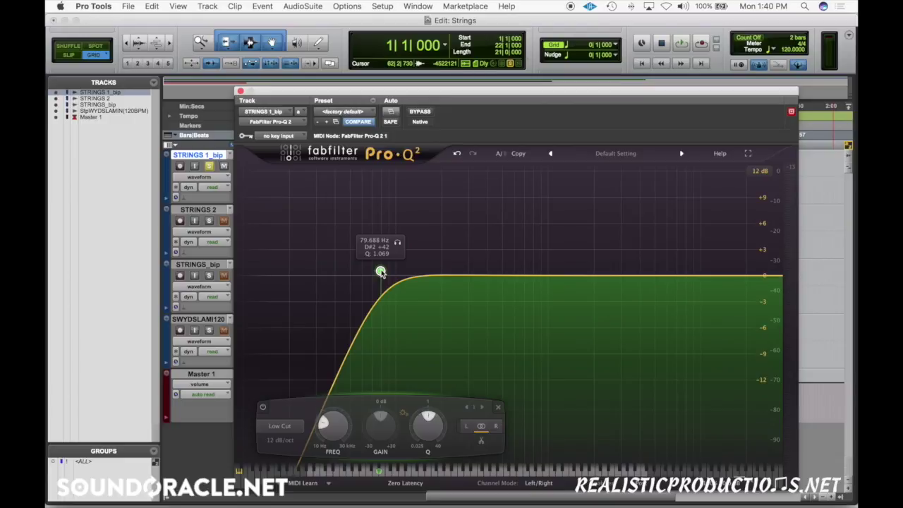
drag(380, 272, 379, 273)
right_click(379, 273)
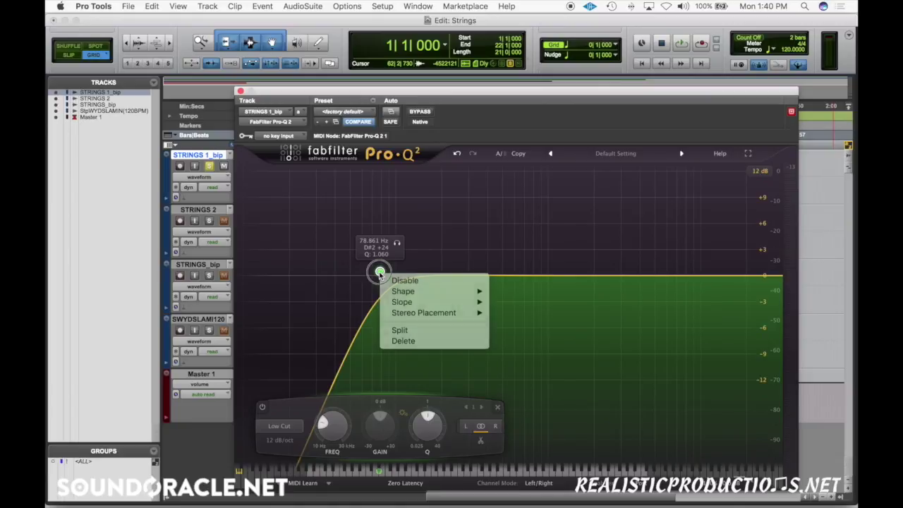
click(376, 275)
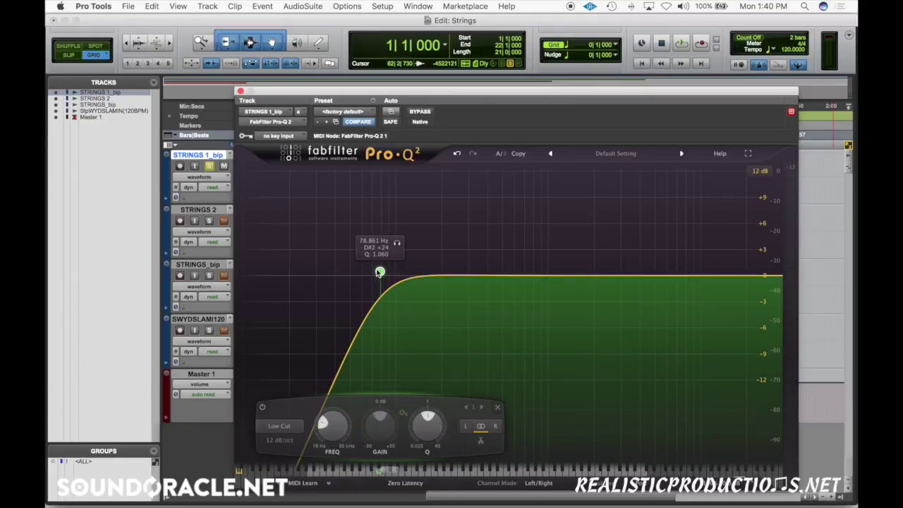
drag(380, 272, 377, 275)
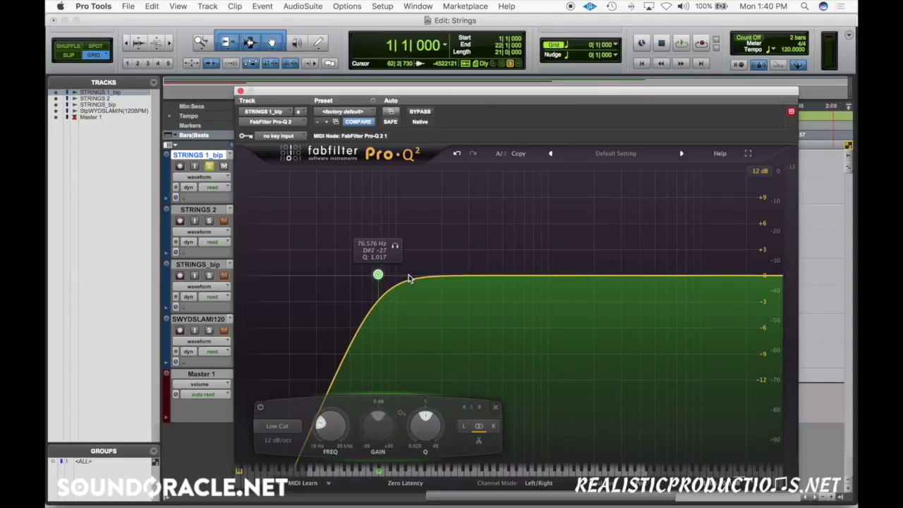
- Add a narrow bell band at about 128 Hz with about +6 dB gain and a Q of 40
drag(435, 278, 428, 243)
scroll(429, 245, up, 5)
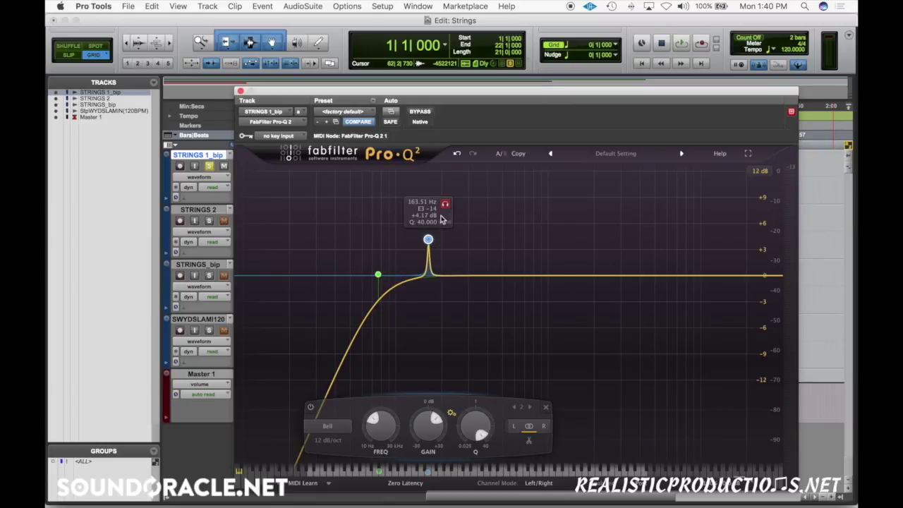
drag(428, 239, 412, 224)
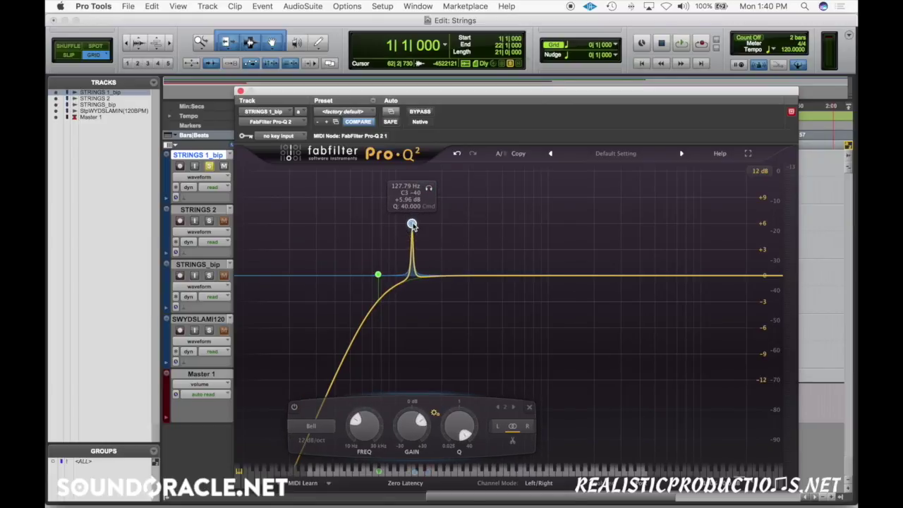
- Raise the bell's gain to +9.84 dB and sweep its frequency to about 105 Hz during playback
key(space)
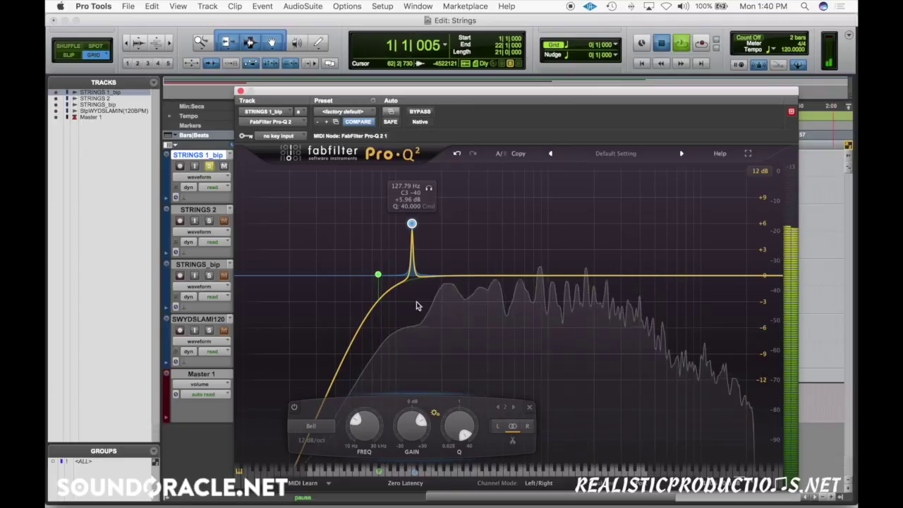
scroll(414, 419, up, 5)
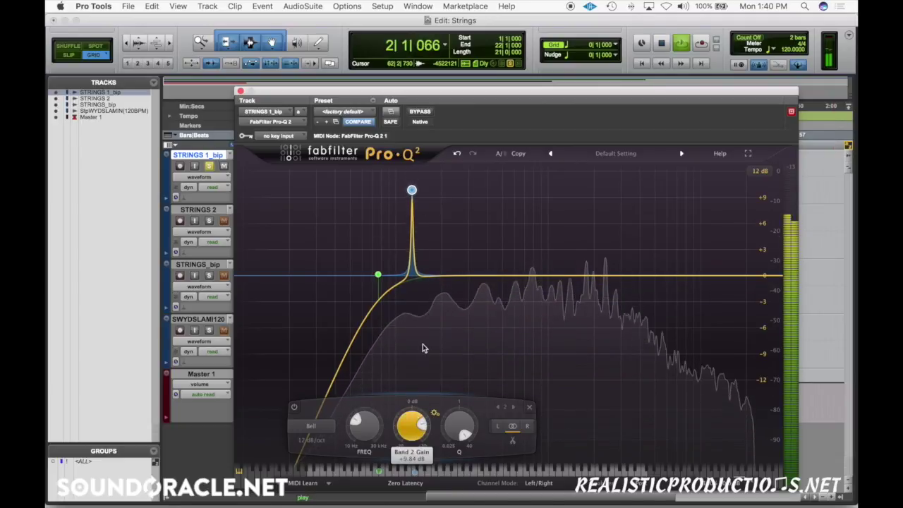
scroll(364, 427, up, 3)
scroll(364, 427, up, 3)
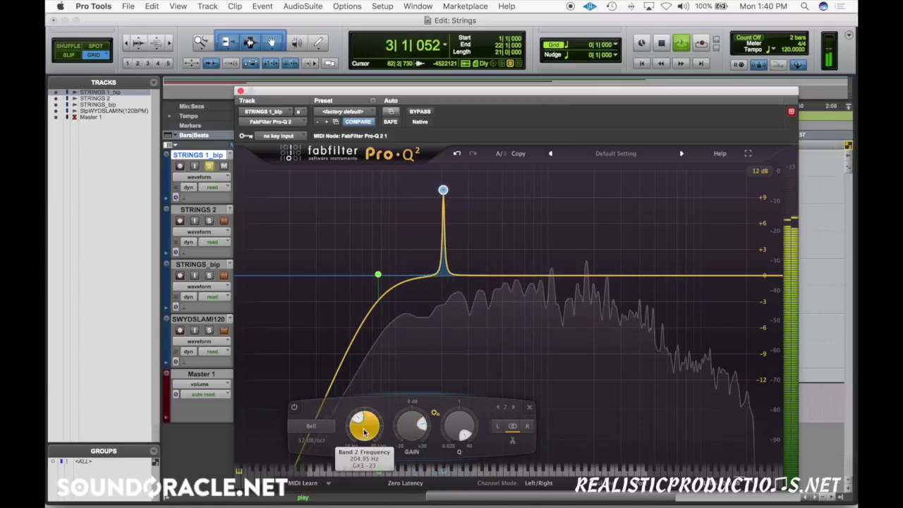
scroll(364, 429, down, 3)
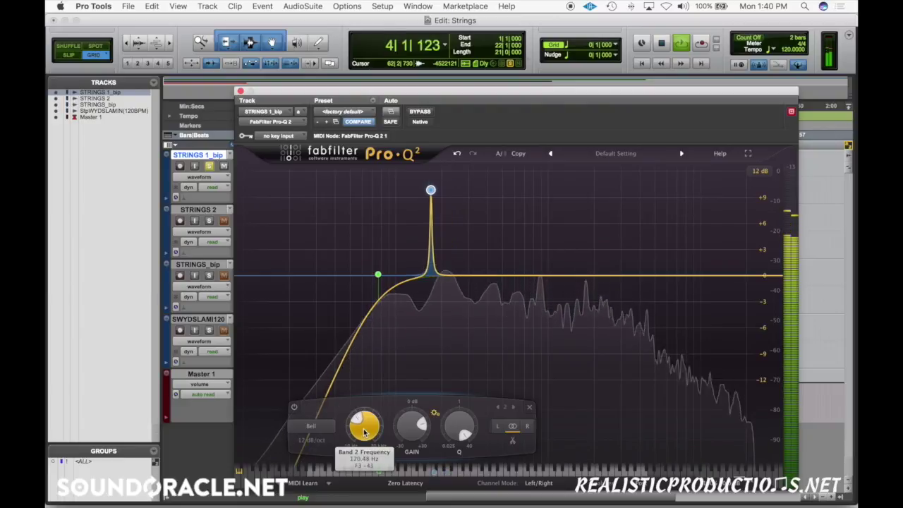
scroll(364, 429, down, 2)
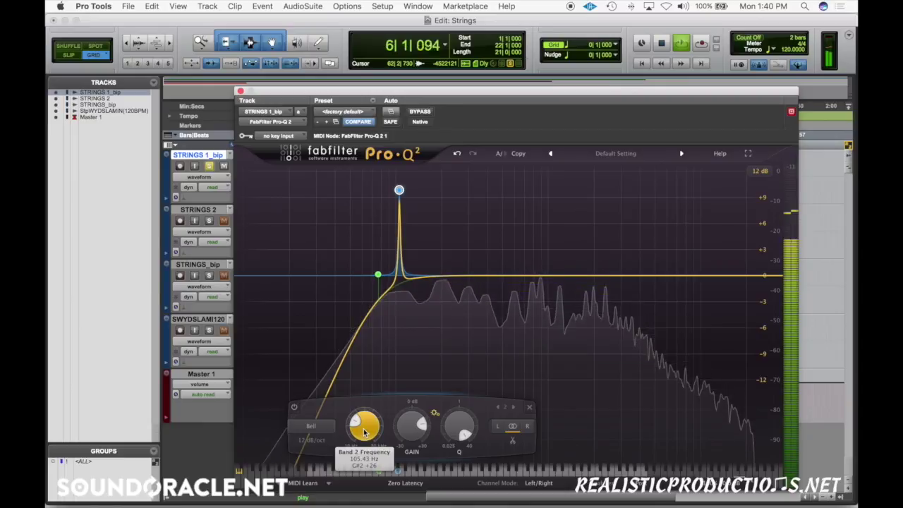
mouse_move(353, 427)
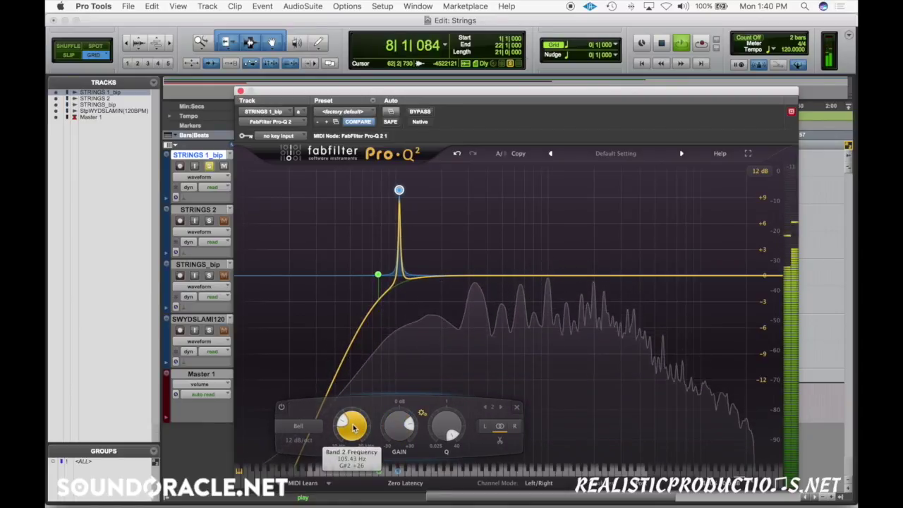
key(space)
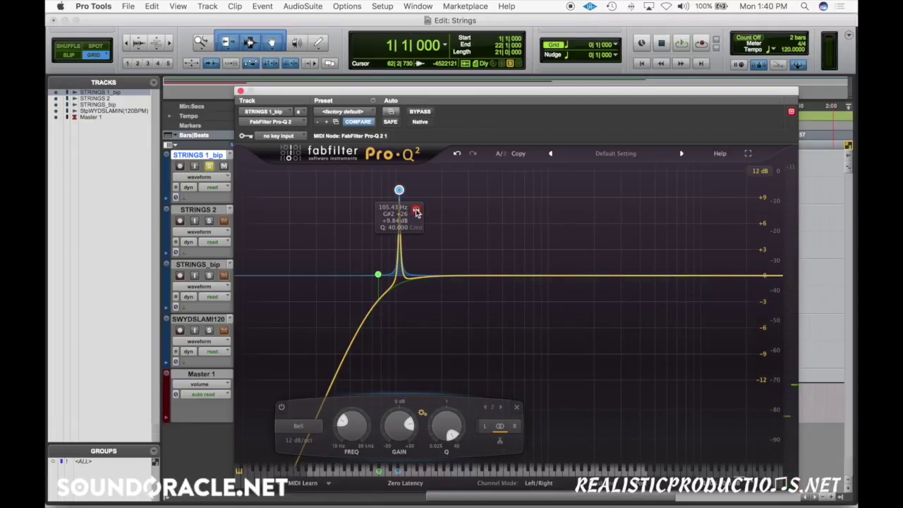
- Solo the bell band during playback and sweep it to about 115 Hz to locate the problem frequency
key(space)
click(415, 211)
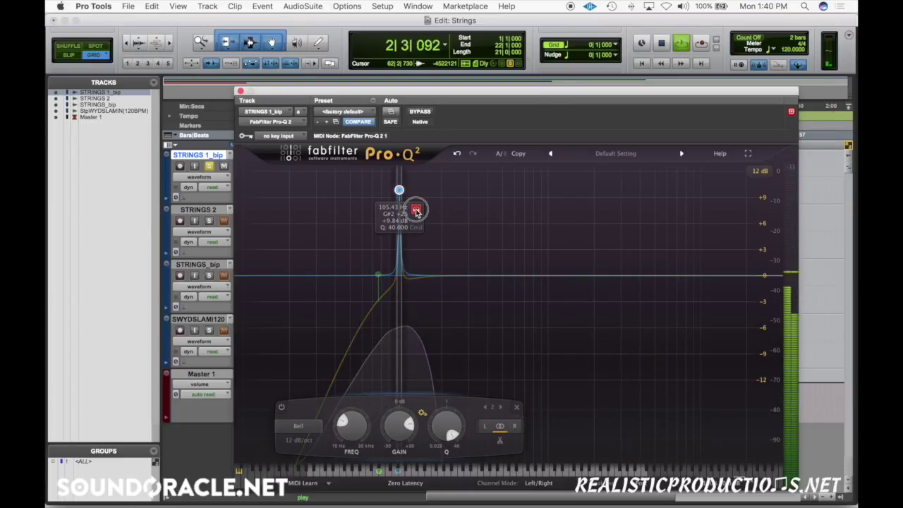
drag(416, 209, 430, 210)
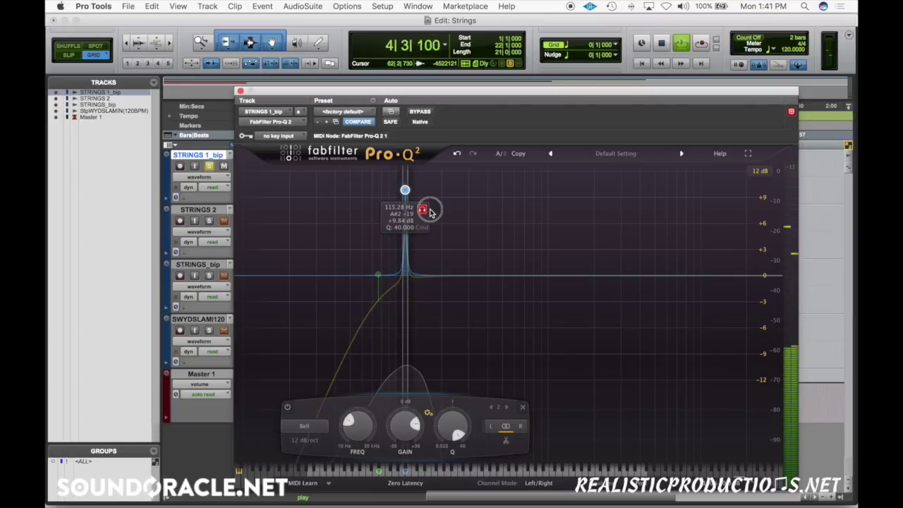
drag(431, 210, 427, 237)
key(space)
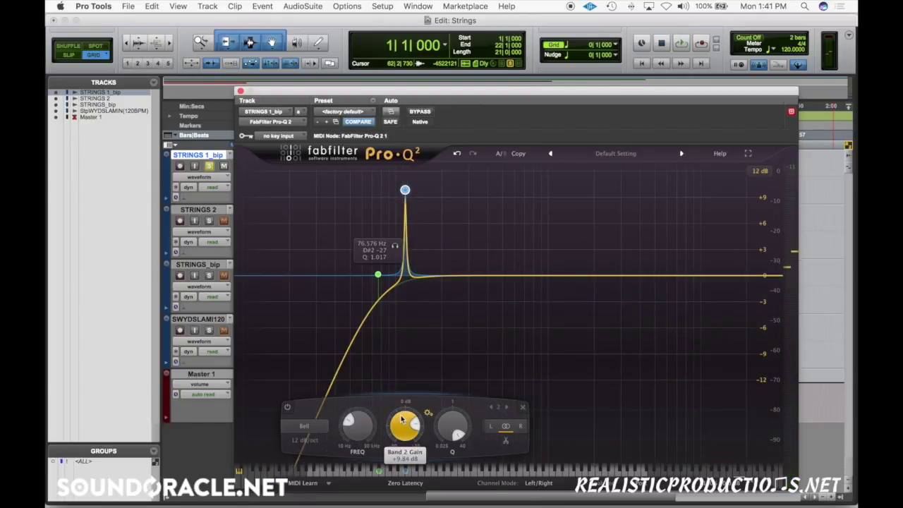
- Fine-tune the boosted bell band's frequency around the problem area, settling at about 115 Hz
scroll(402, 419, up, 1)
scroll(363, 425, down, 3)
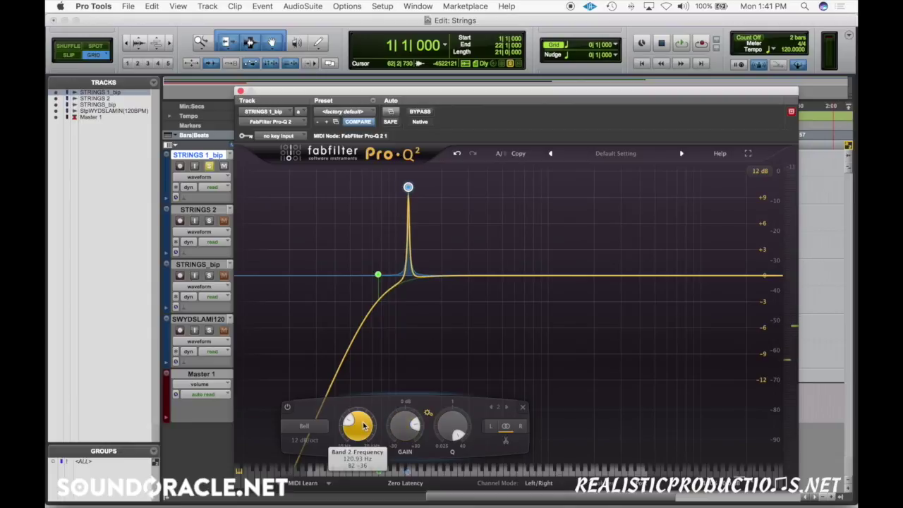
scroll(363, 426, up, 1)
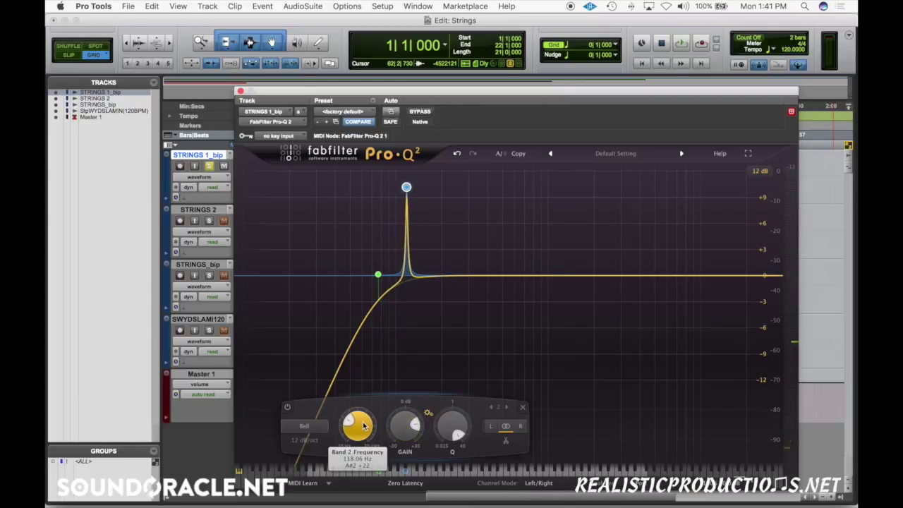
scroll(363, 426, down, 1)
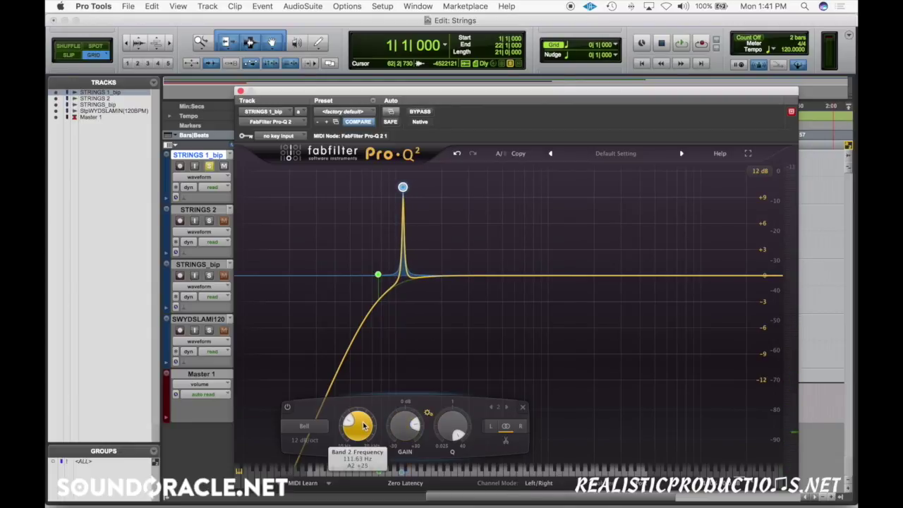
scroll(356, 425, up, 1)
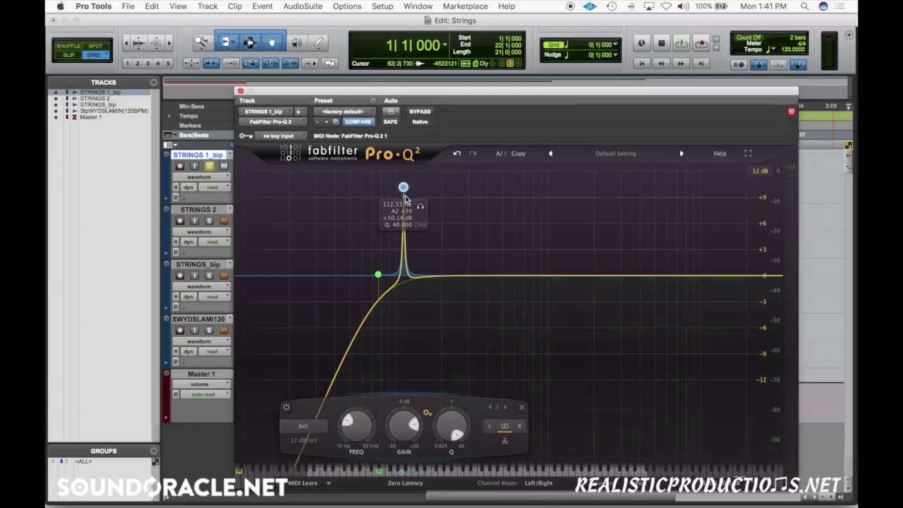
drag(404, 188, 406, 190)
- Lower the bell band's gain to -2.62 dB to turn the boost into a narrow cut
scroll(404, 427, down, 10)
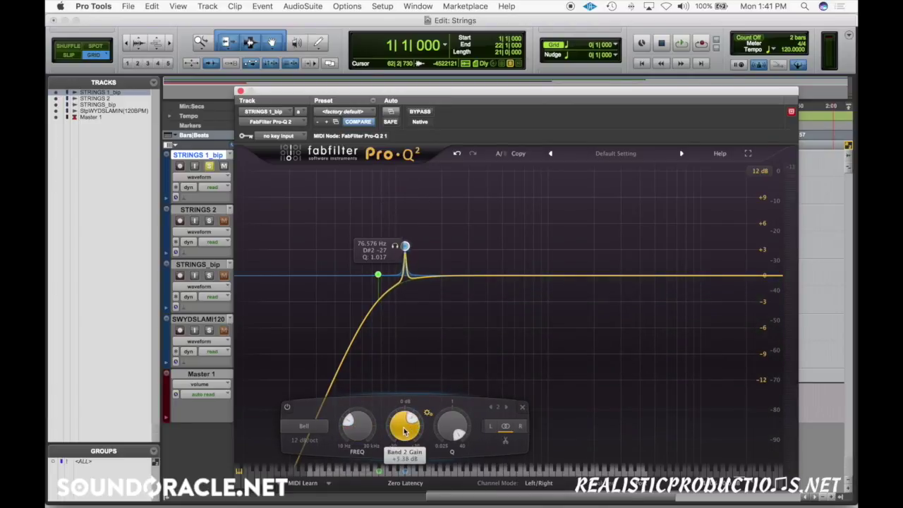
scroll(404, 427, down, 1)
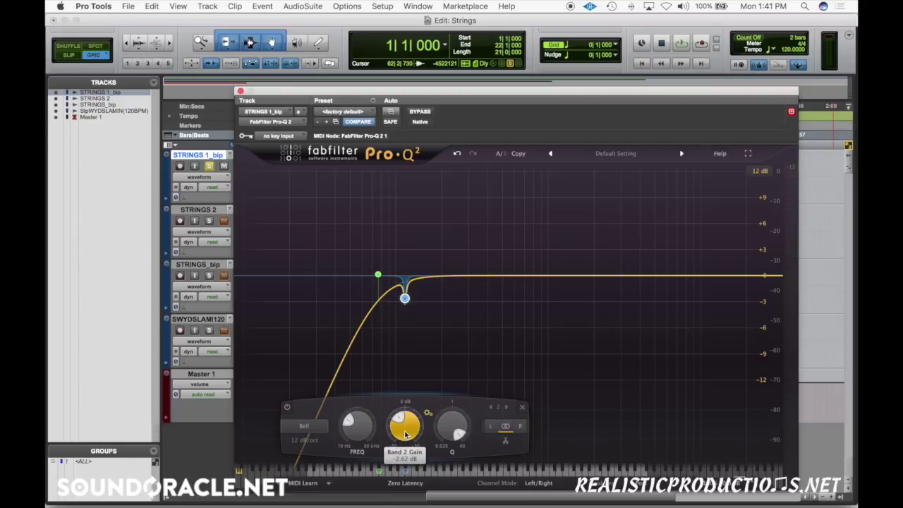
mouse_move(459, 292)
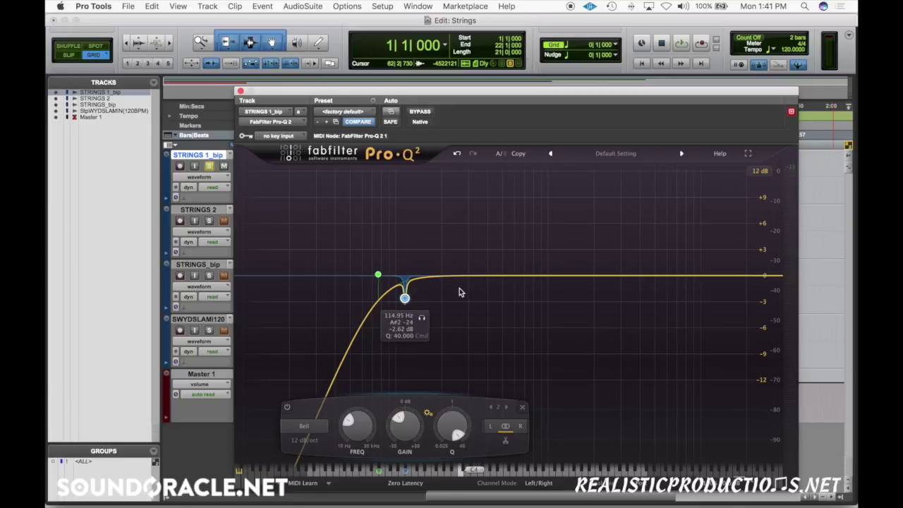
- Add a bell band at about 193 Hz with Q 40, boost it to +10.91 dB and audition it during playback
drag(433, 280, 434, 238)
scroll(435, 227, up, 10)
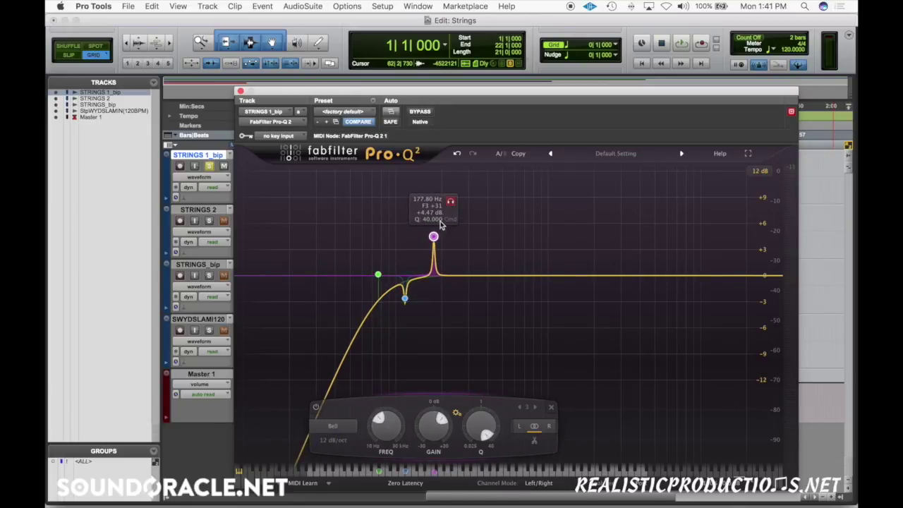
drag(434, 236, 439, 181)
key(space)
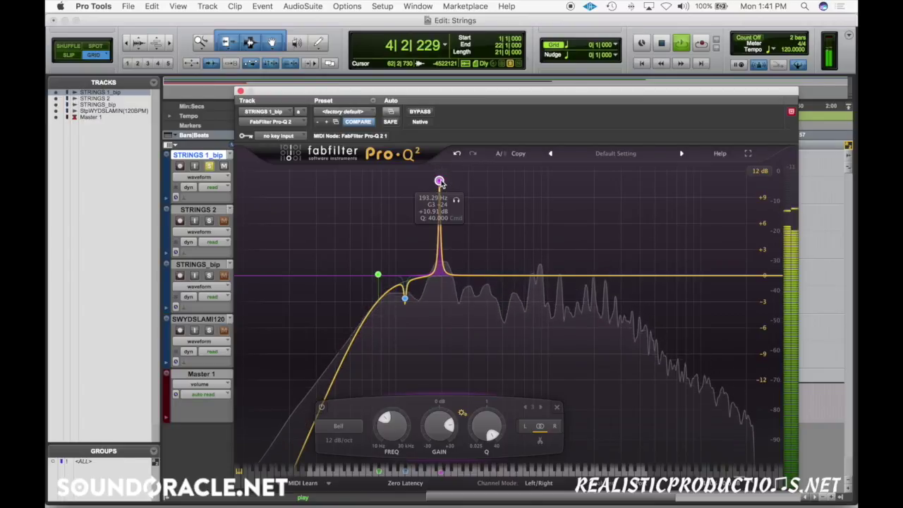
key(space)
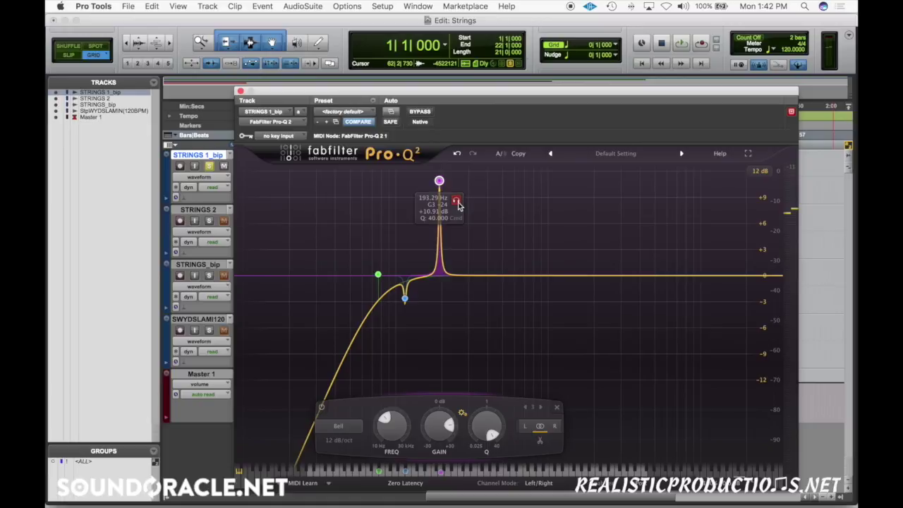
- Solo the 193 Hz band during playback, then lower its gain to about -2 dB as a narrow cut
key(space)
click(456, 202)
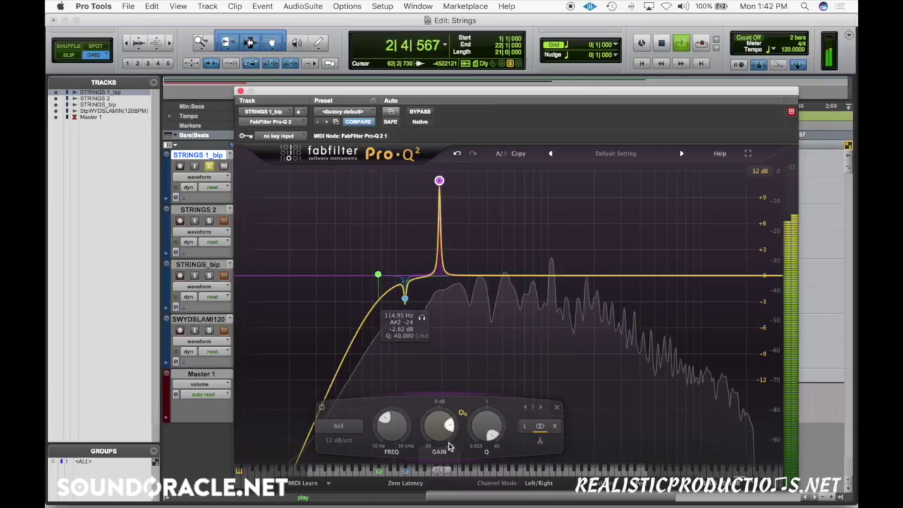
key(space)
drag(438, 416, 439, 433)
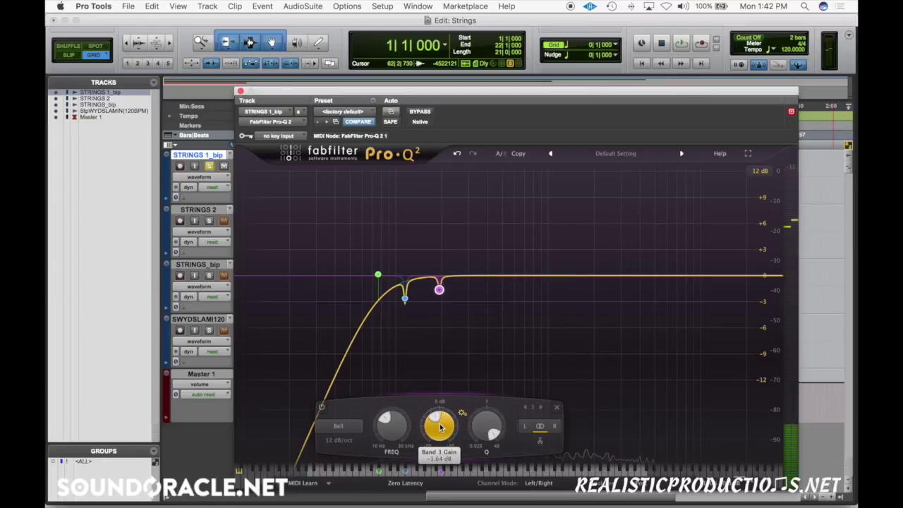
- Add a fourth bell band just above the 193 Hz cut and raise its gain to +7.65 dB during playback
double_click(473, 249)
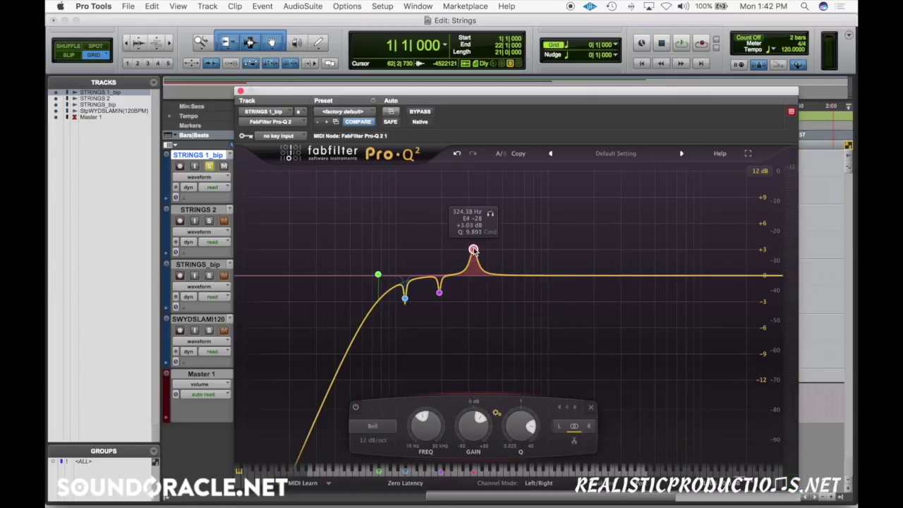
drag(472, 249, 454, 243)
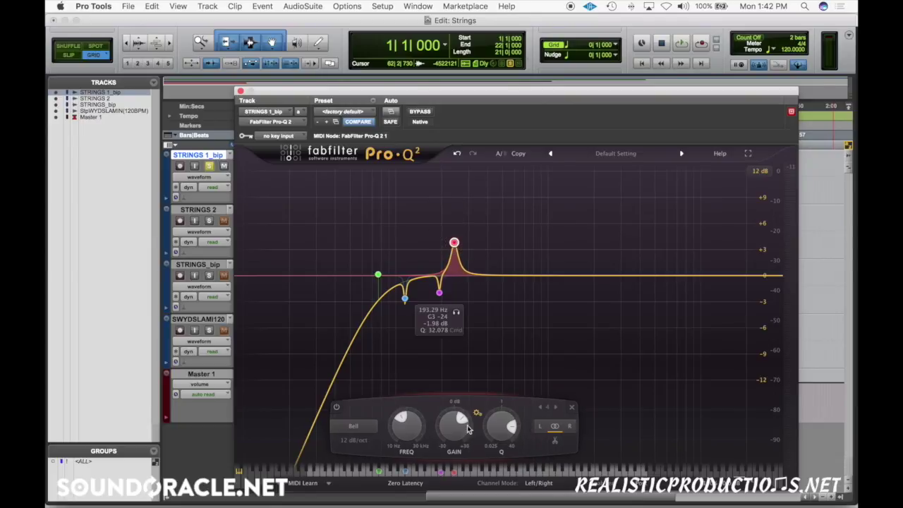
key(space)
scroll(461, 424, up, 5)
scroll(462, 424, down, 1)
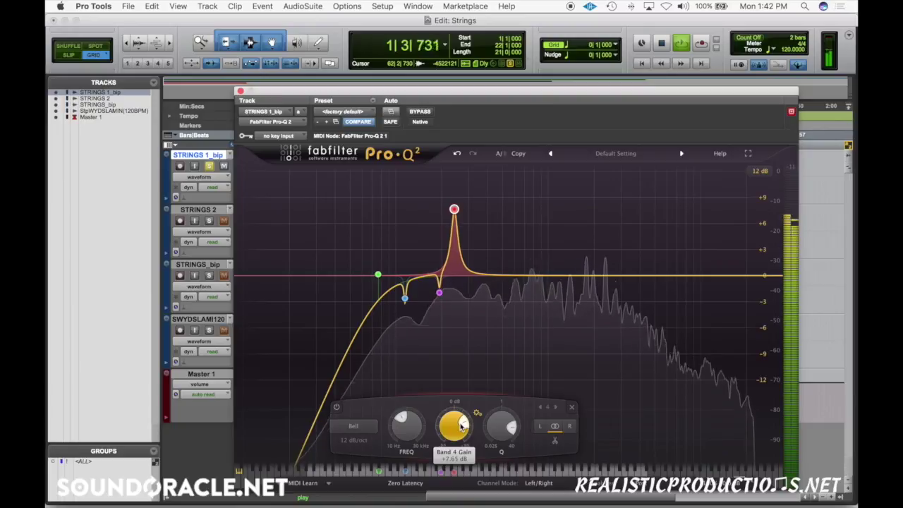
- Audition the bell above the 193 Hz cut during playback, then reduce its gain to a gentle +1.69 dB boost
mouse_move(467, 208)
click(470, 176)
drag(470, 176, 466, 177)
scroll(450, 425, down, 6)
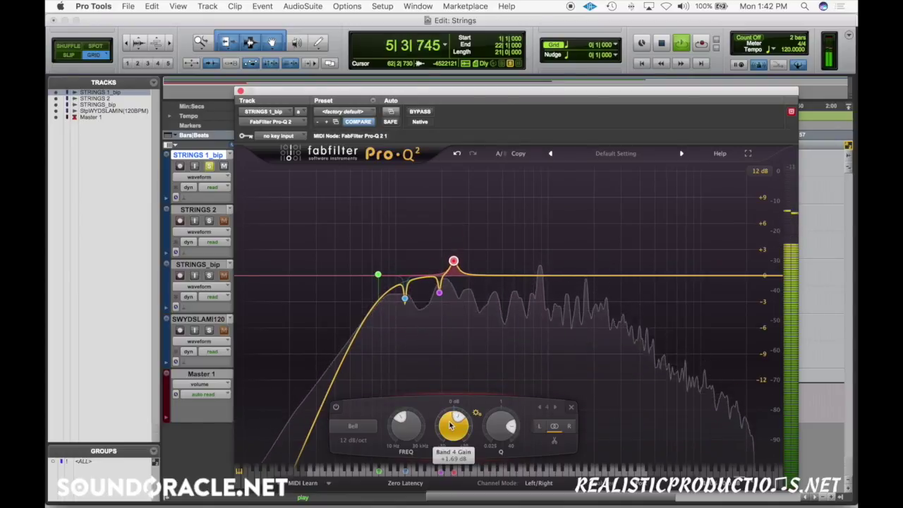
key(space)
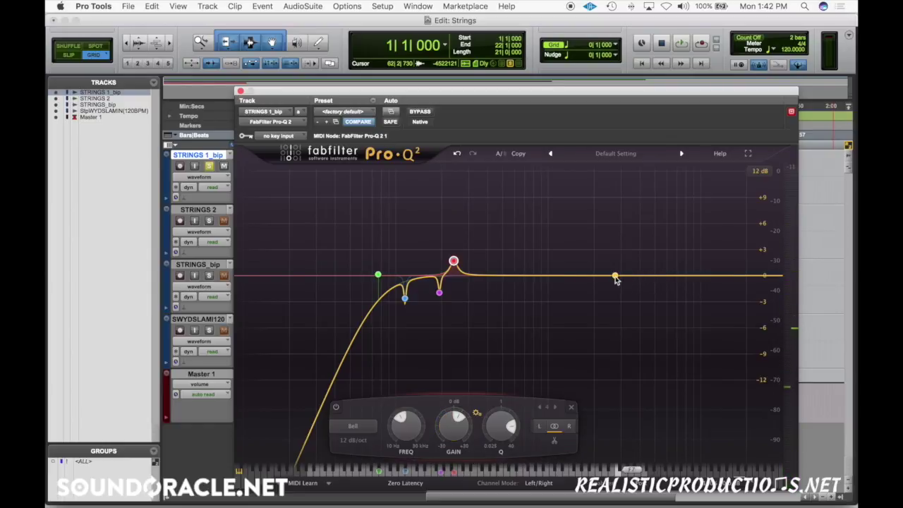
- Add a bell band at 2805 Hz, narrow it to a Q of about 15 and raise its gain to about +9.9 dB
drag(615, 275, 615, 247)
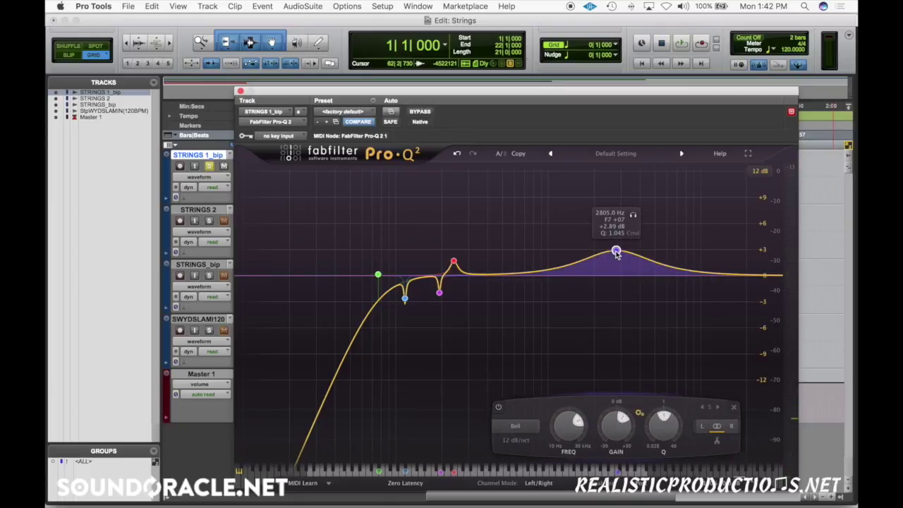
scroll(615, 247, up, 5)
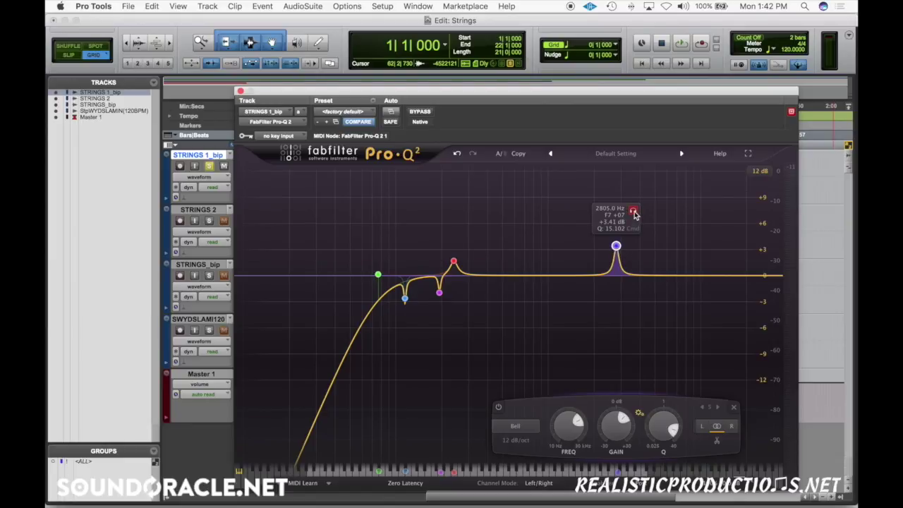
key(space)
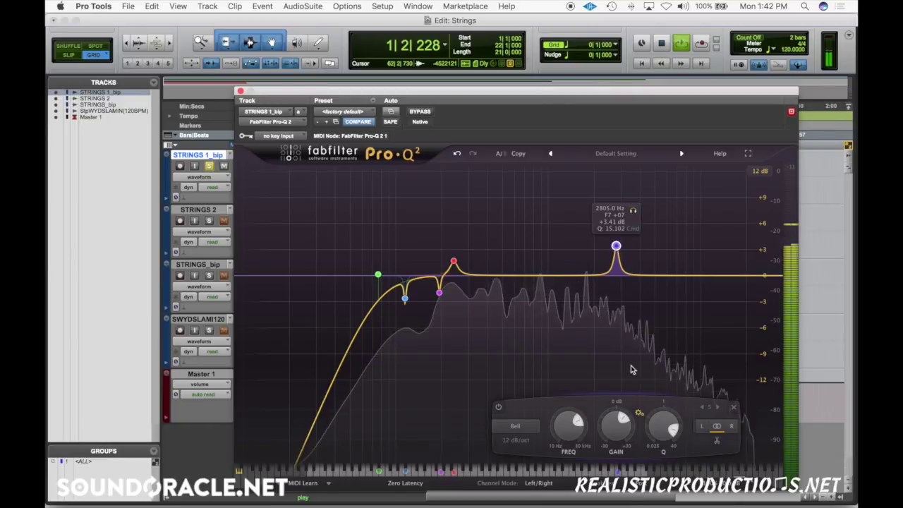
scroll(608, 439, up, 5)
scroll(608, 439, down, 1)
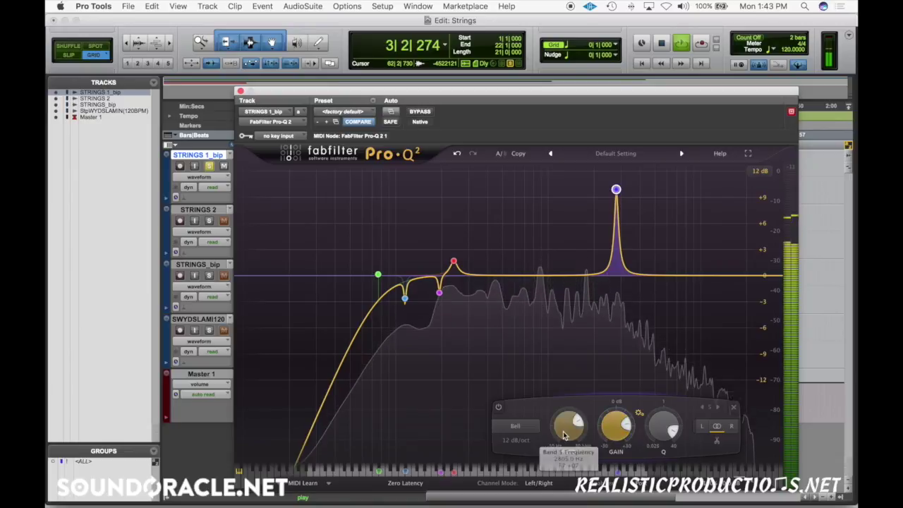
- Sweep the boosted upper-mid bell's frequency up and down during playback, settling at about 2507 Hz
scroll(563, 435, down, 3)
scroll(563, 434, up, 3)
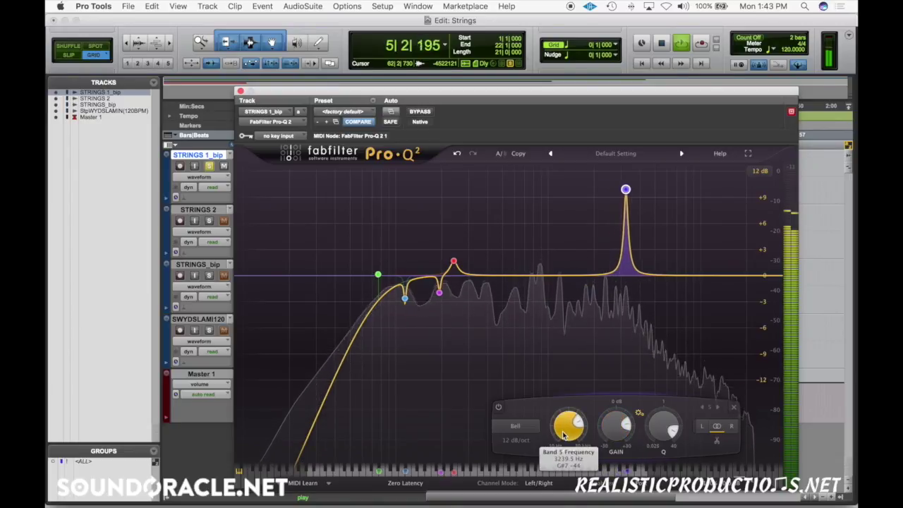
scroll(563, 434, down, 2)
scroll(564, 434, up, 1)
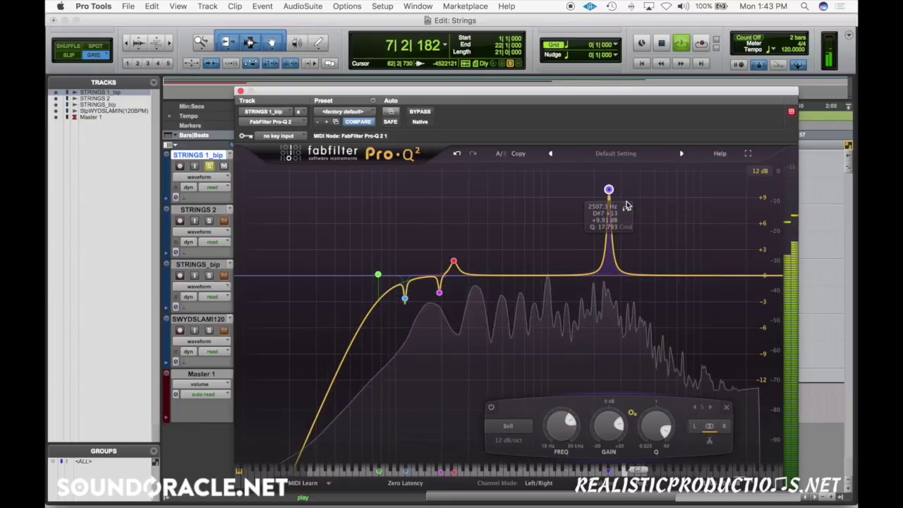
key(space)
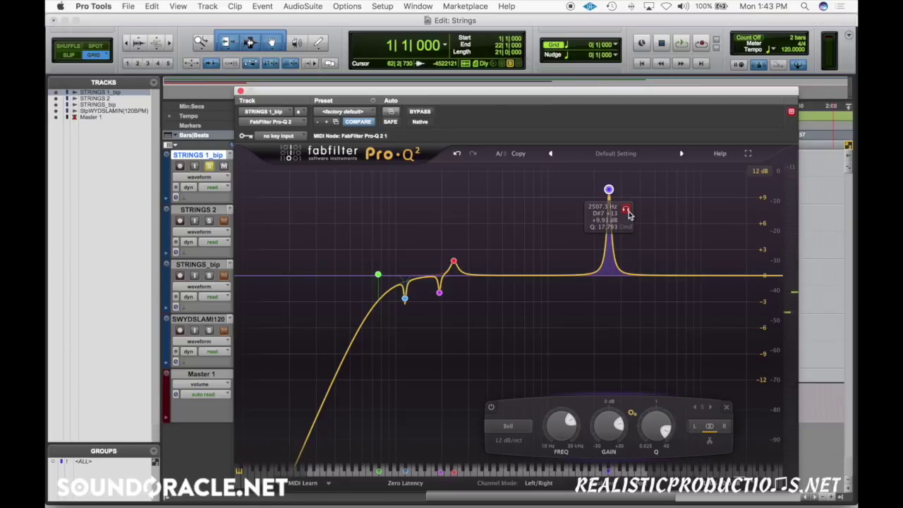
- Solo the 2507 Hz band during playback and nudge its frequency slightly lower
key(space)
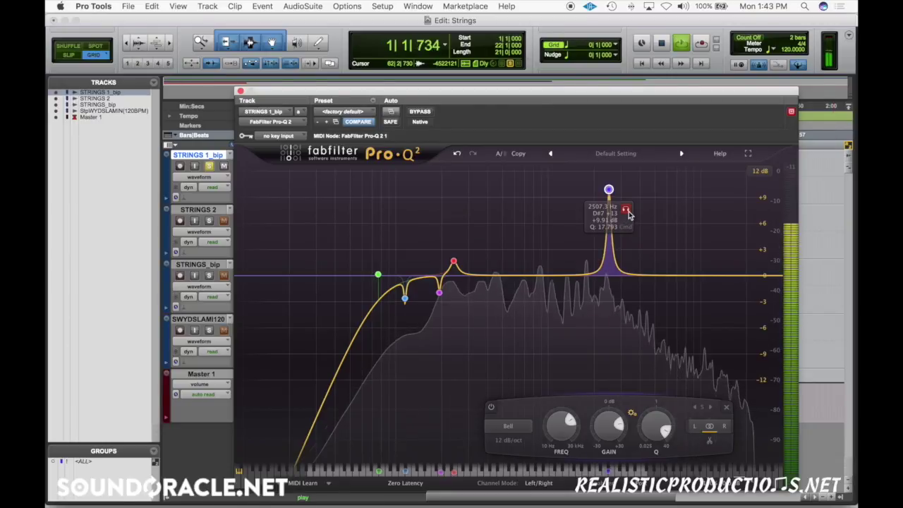
click(626, 210)
mouse_move(629, 214)
mouse_down()
mouse_move(616, 216)
mouse_move(637, 210)
mouse_move(624, 221)
mouse_up()
- Lower the upper-mid bell's gain during playback to a shallow cut of about -1 dB
scroll(606, 419, down, 9)
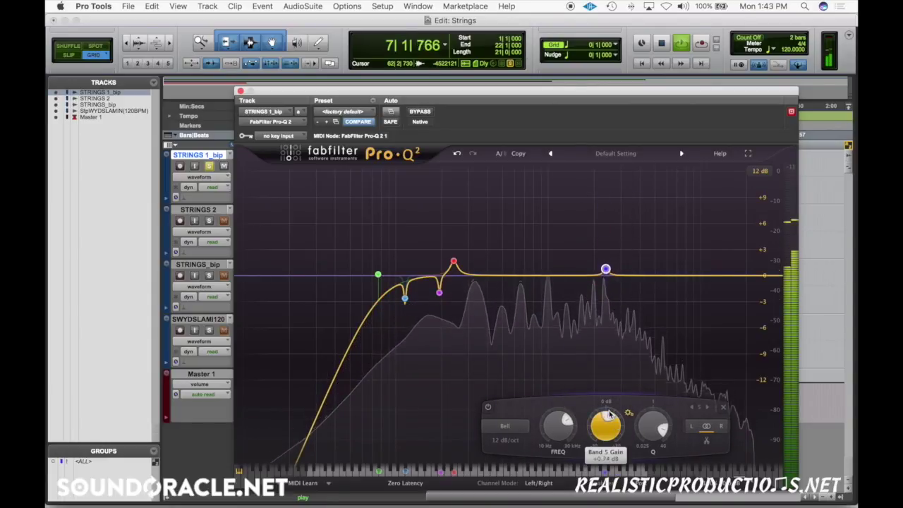
scroll(607, 420, up, 3)
scroll(606, 420, down, 5)
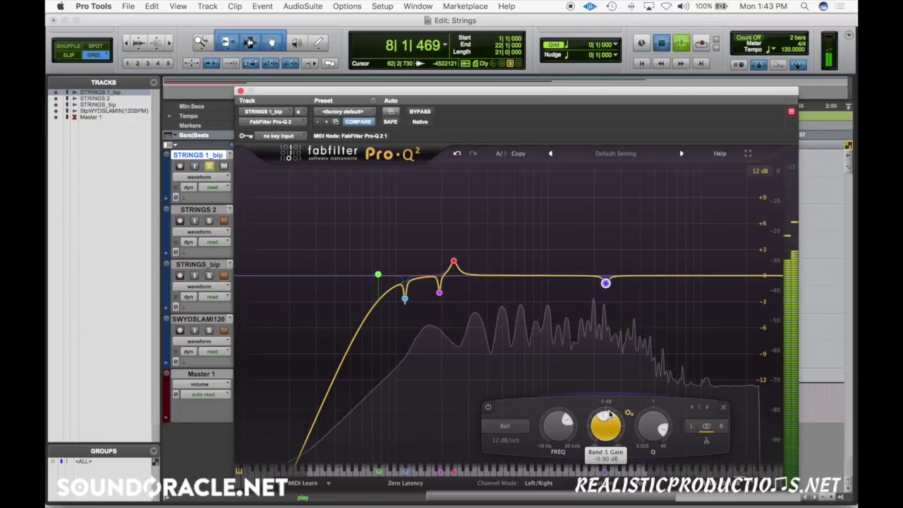
key(space)
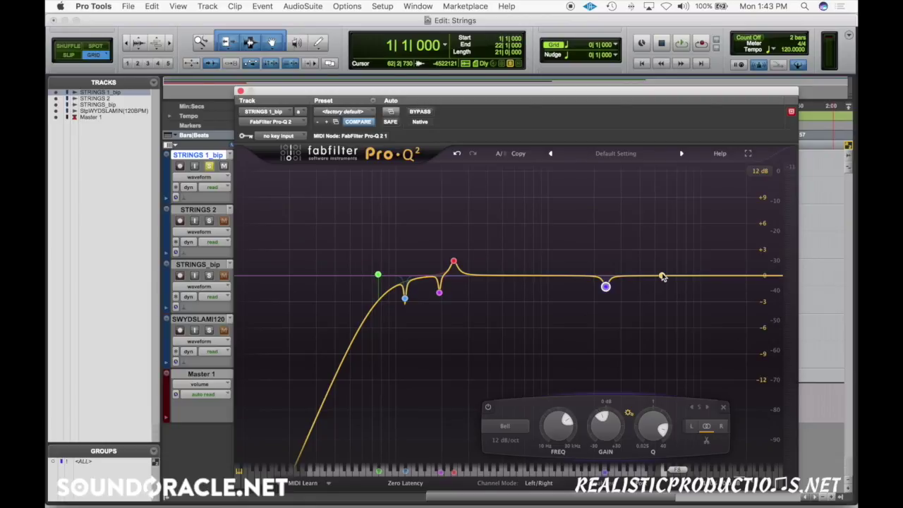
- Add a high bell band at +6.10 dB and sweep its frequency during playback, settling at about 6333 Hz
drag(659, 276, 668, 223)
key(space)
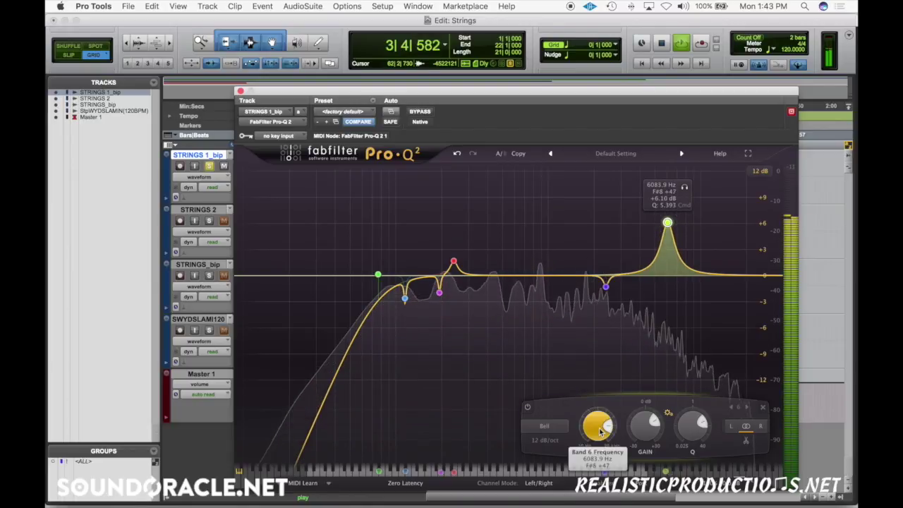
scroll(600, 432, up, 8)
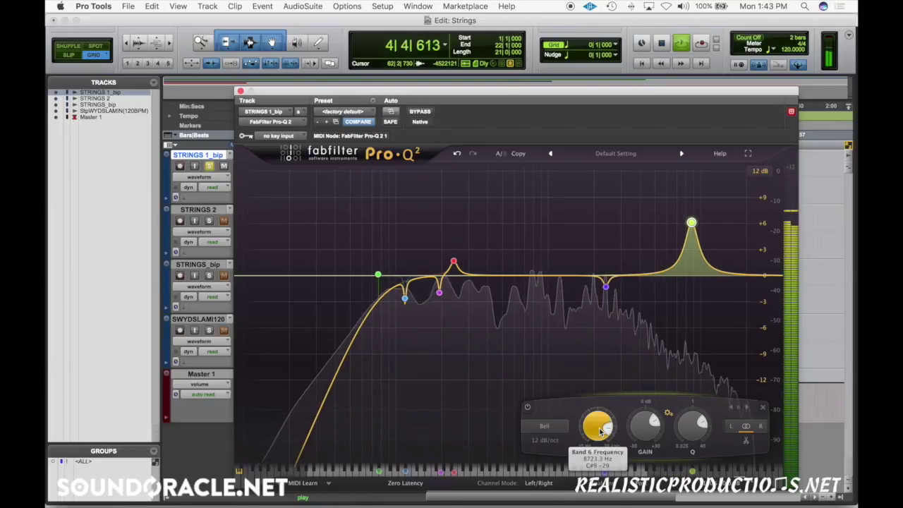
scroll(600, 432, down, 2)
scroll(600, 432, down, 6)
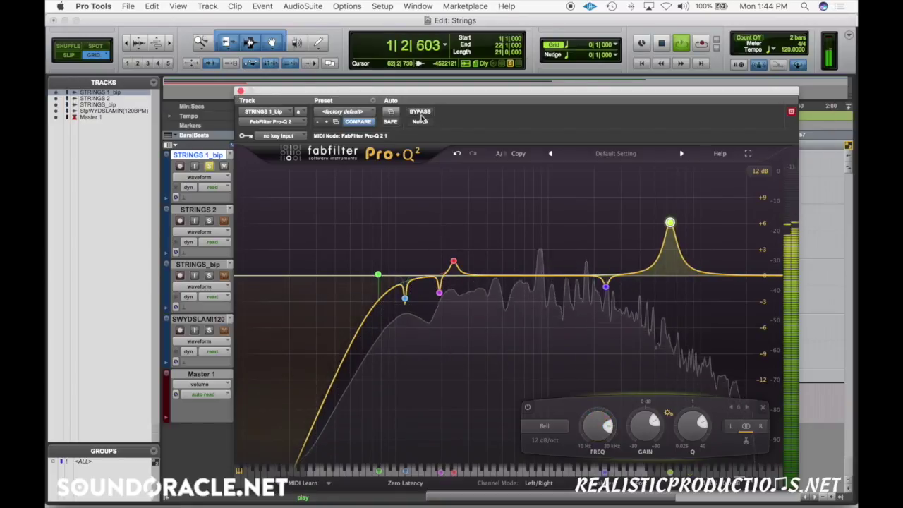
key(space)
- Compare the sound with and without the 6333 Hz boost by disabling and re-enabling the band during playback
right_click(670, 223)
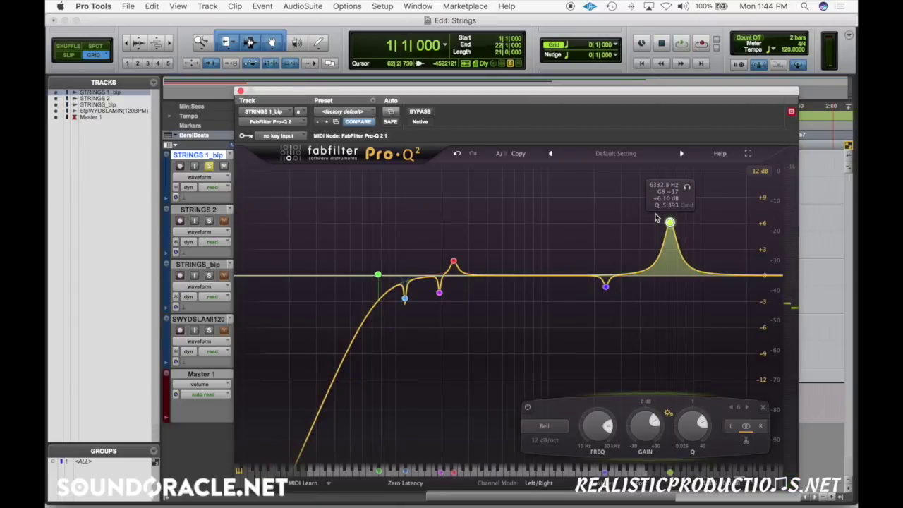
key(space)
right_click(670, 223)
click(678, 232)
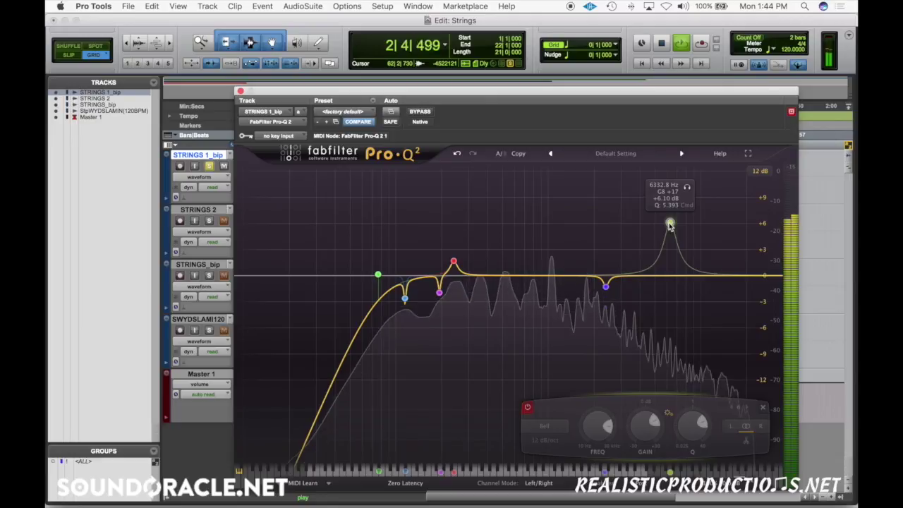
right_click(670, 223)
click(689, 232)
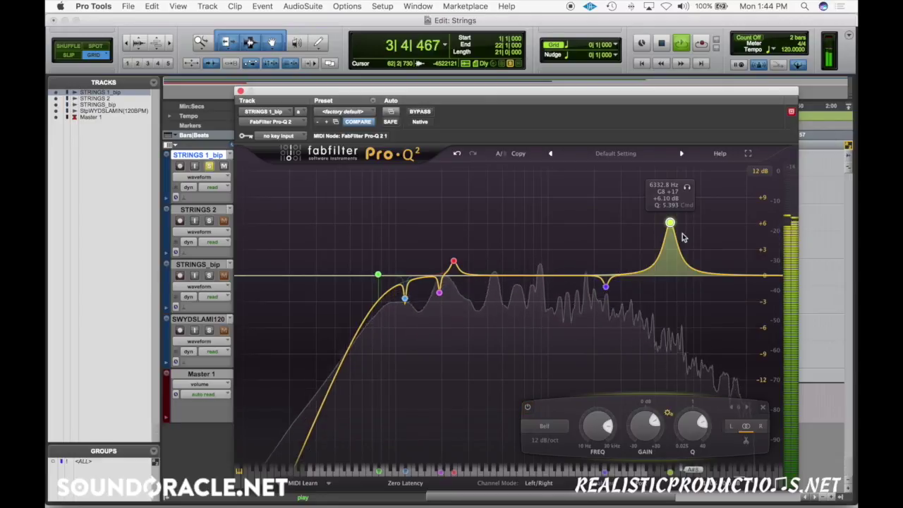
key(space)
- Reduce the 6333 Hz bell band's gain to +2.63 dB
mouse_move(643, 415)
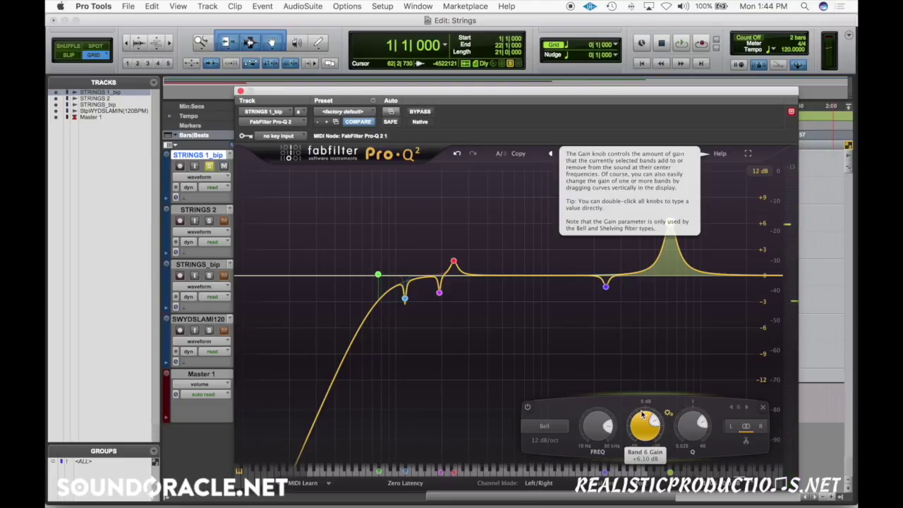
scroll(643, 415, down, 3)
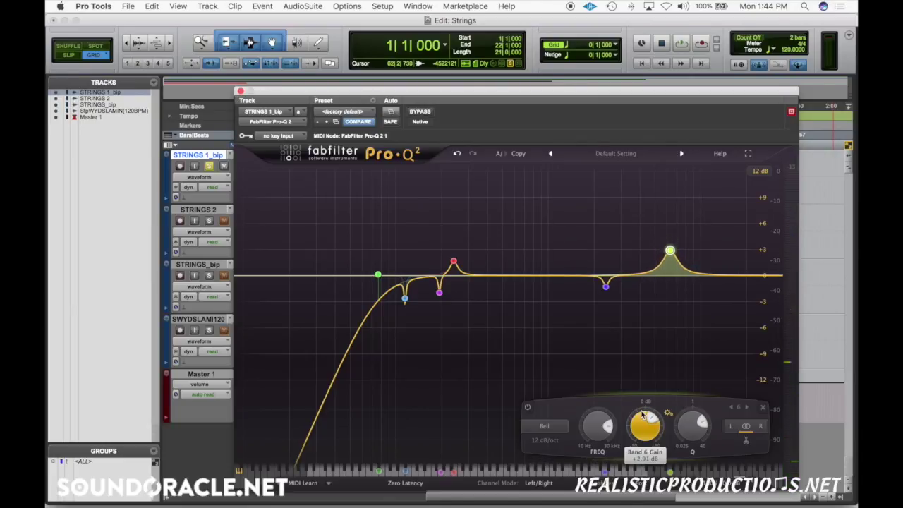
mouse_move(680, 274)
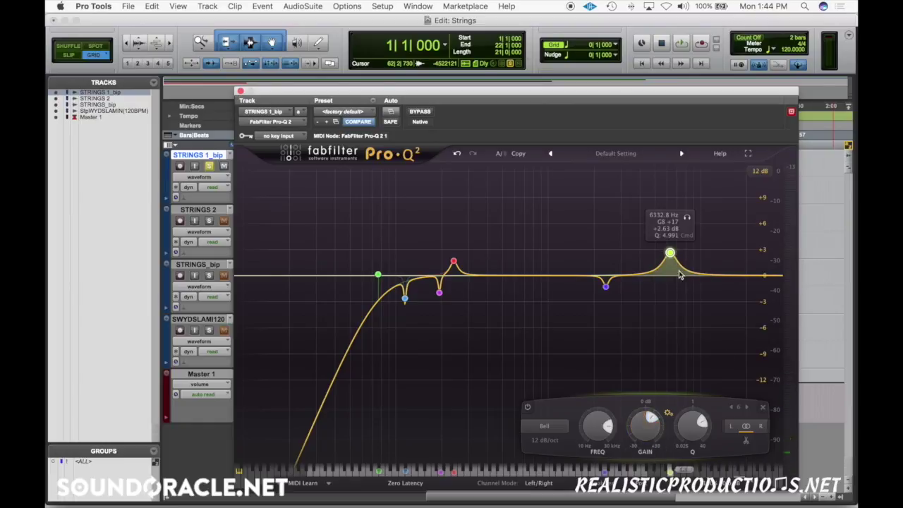
drag(705, 275, 706, 244)
right_click(706, 257)
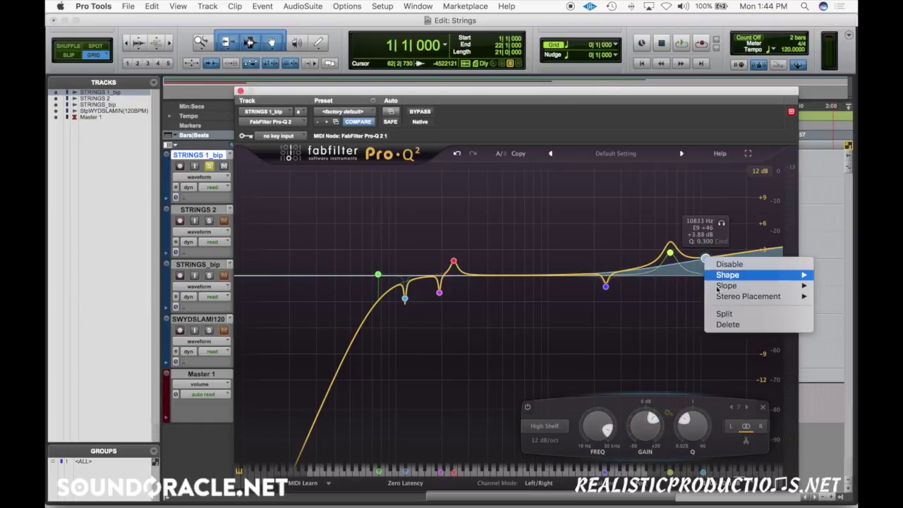
click(719, 328)
- Add a narrow bell band above the 6.3 kHz boost and raise its gain to +9.28 dB during playback
drag(635, 276, 681, 212)
key(space)
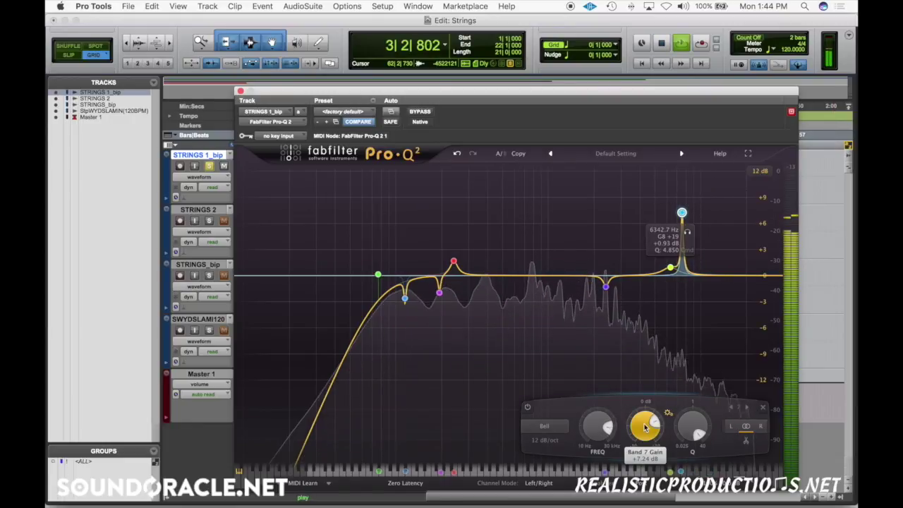
scroll(643, 428, up, 4)
- Sweep the narrow high bell's frequency to about 9691 Hz during playback
scroll(604, 430, up, 4)
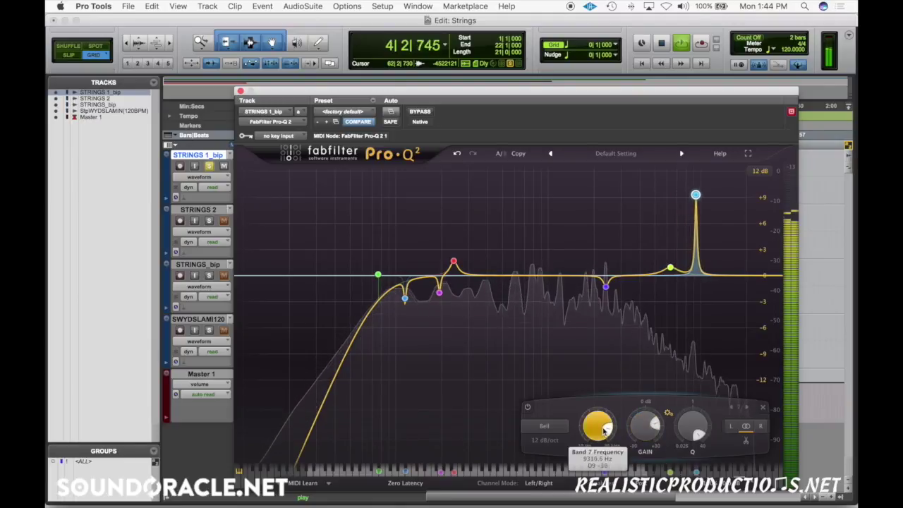
scroll(604, 430, down, 1)
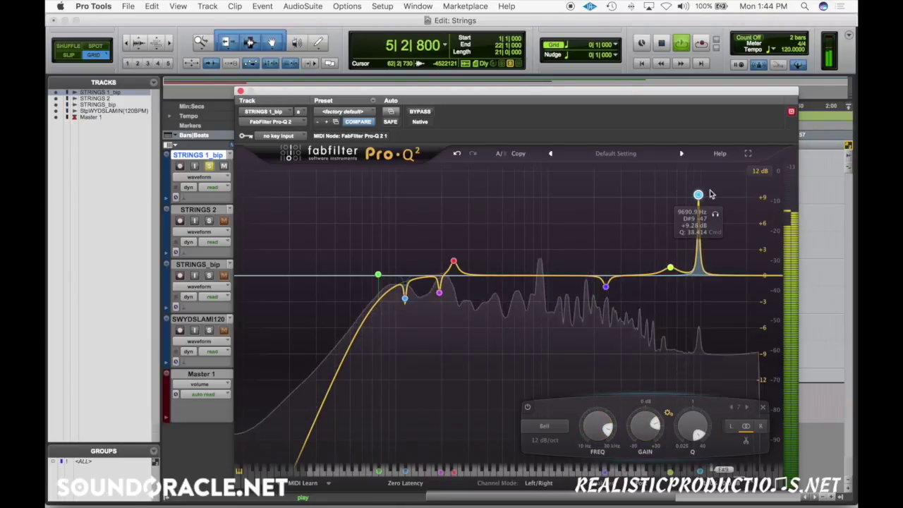
key(space)
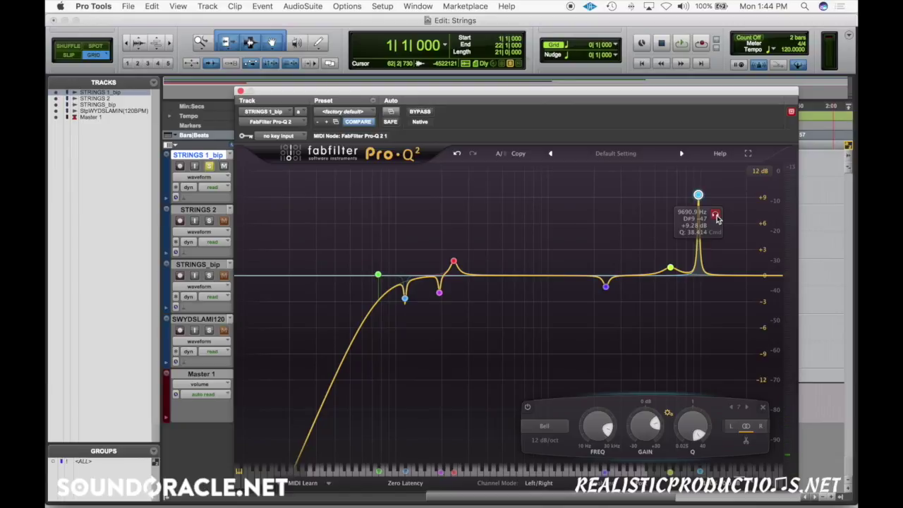
- Sweep the narrow high bell down to about 7570 Hz, auditioning the band in isolation during playback
key(space)
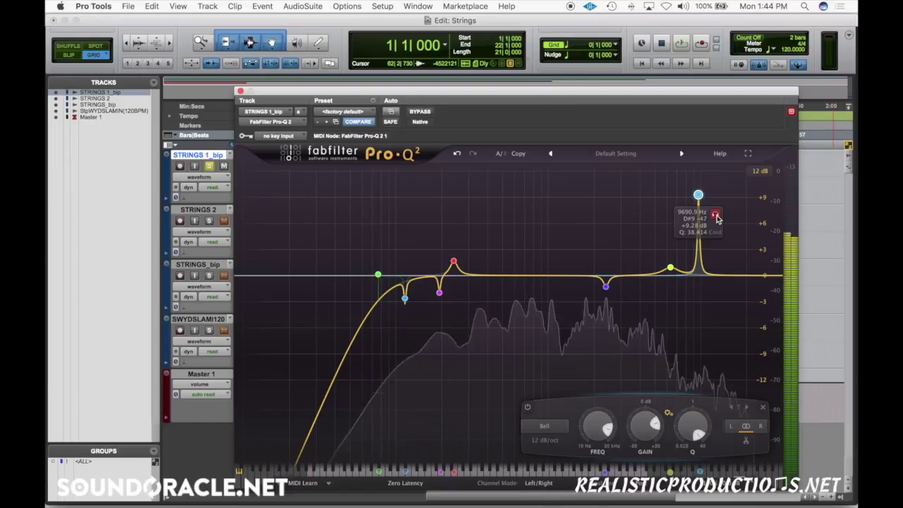
drag(717, 219, 698, 226)
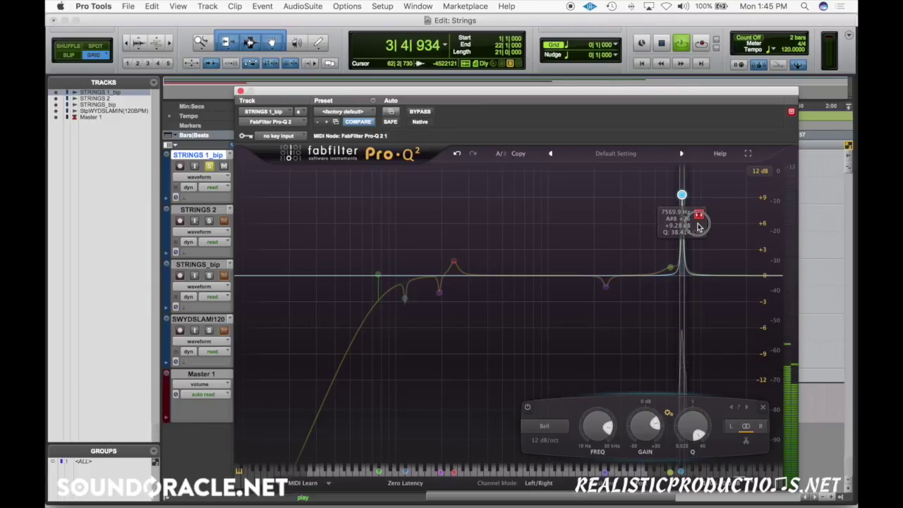
drag(698, 226, 698, 226)
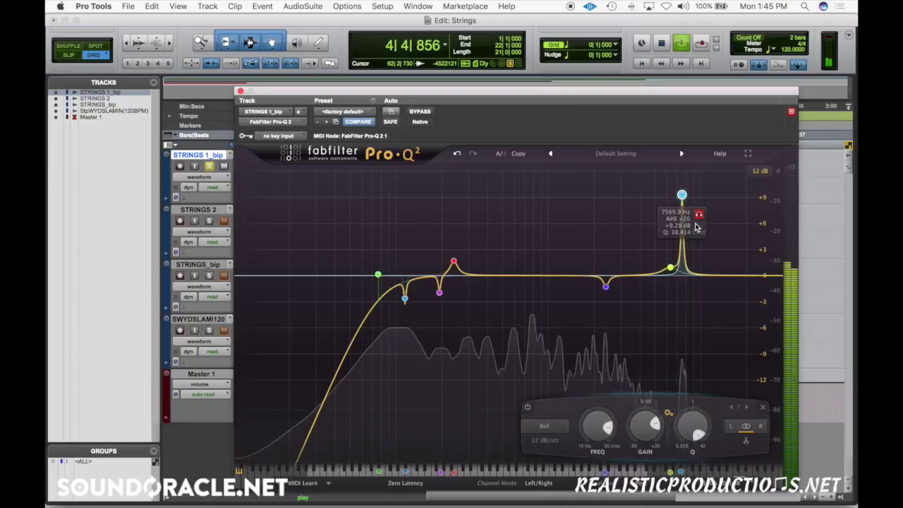
- Lower the narrow 7570 Hz bell's gain to about +1.57 dB during playback and delete that band
drag(646, 426, 646, 434)
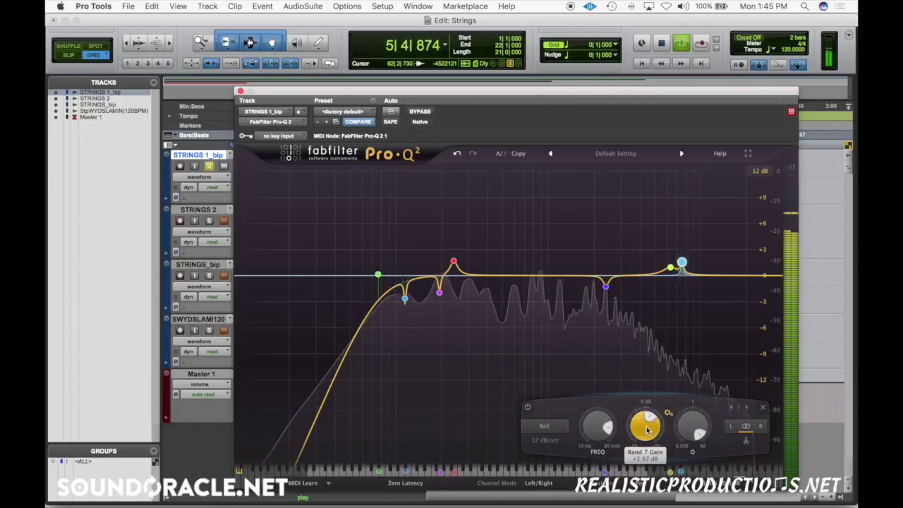
right_click(681, 268)
click(705, 333)
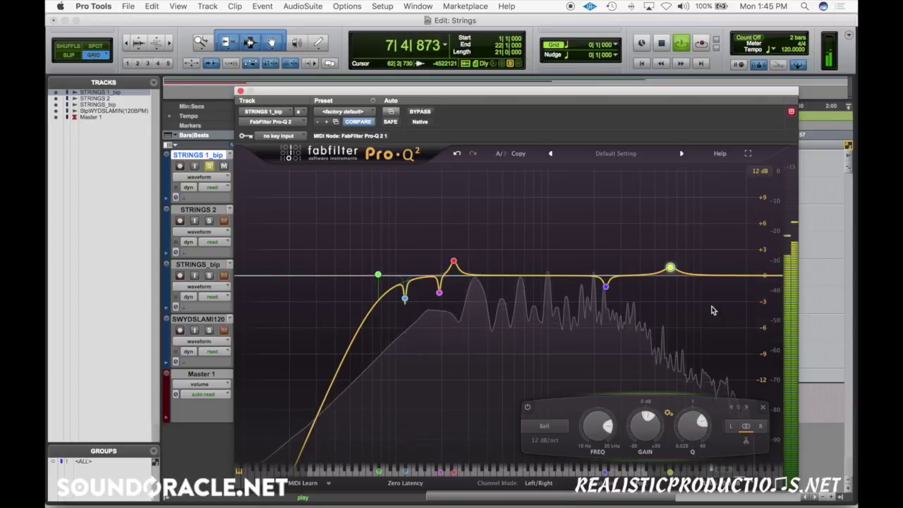
key(space)
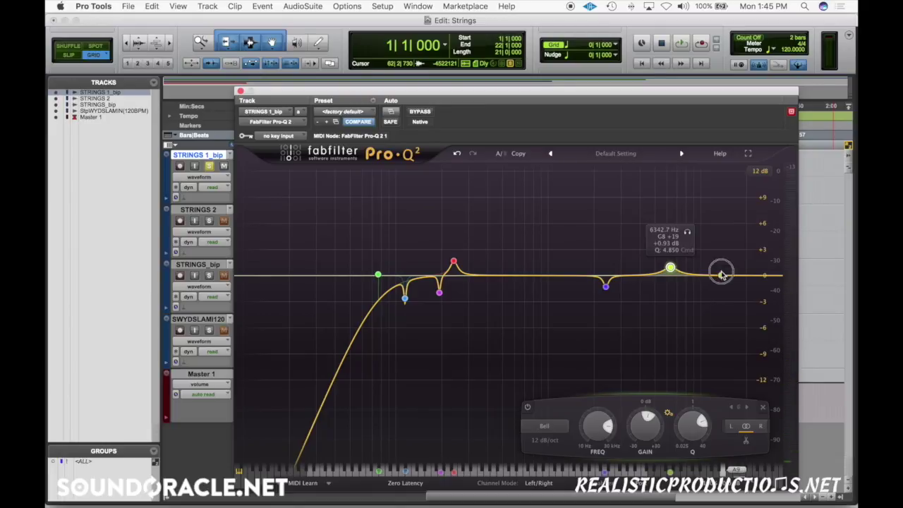
- Add a high shelf, audition it alone during playback and adjust it to about 10448 Hz with +2.13 dB gain
click(721, 274)
drag(720, 271, 701, 268)
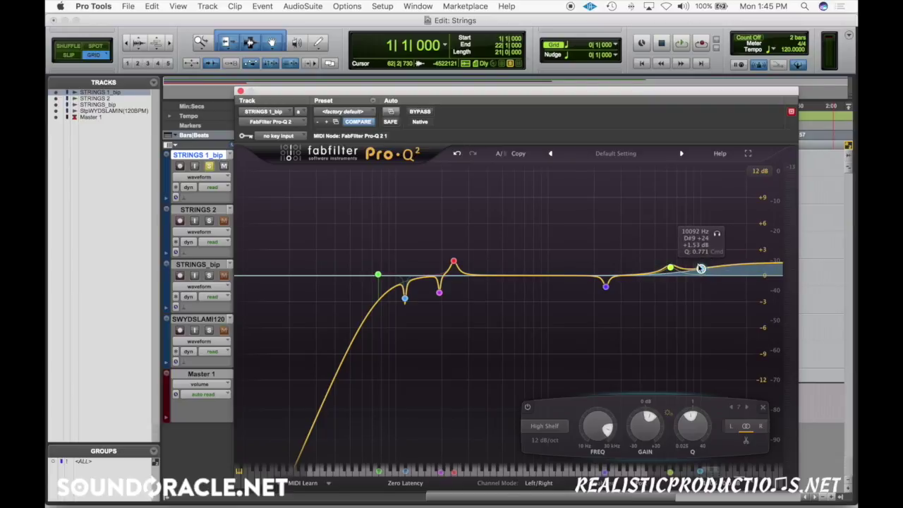
key(space)
click(717, 233)
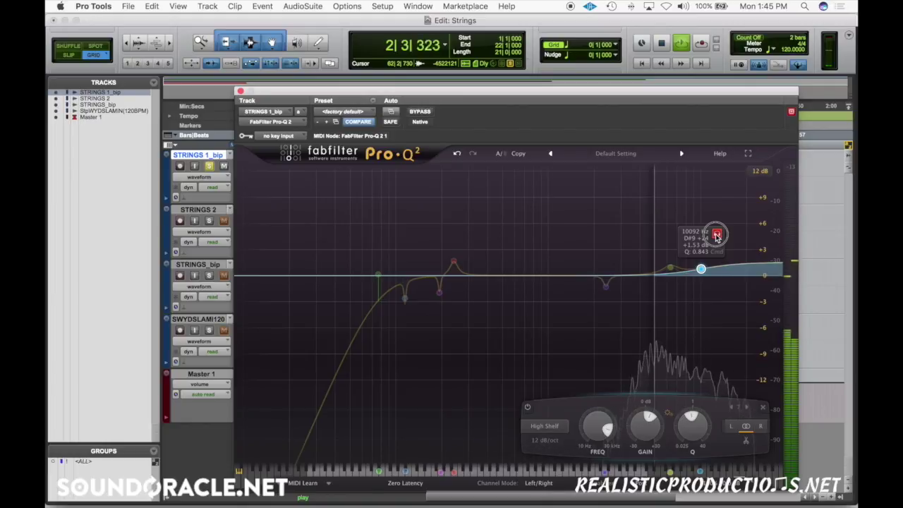
click(716, 236)
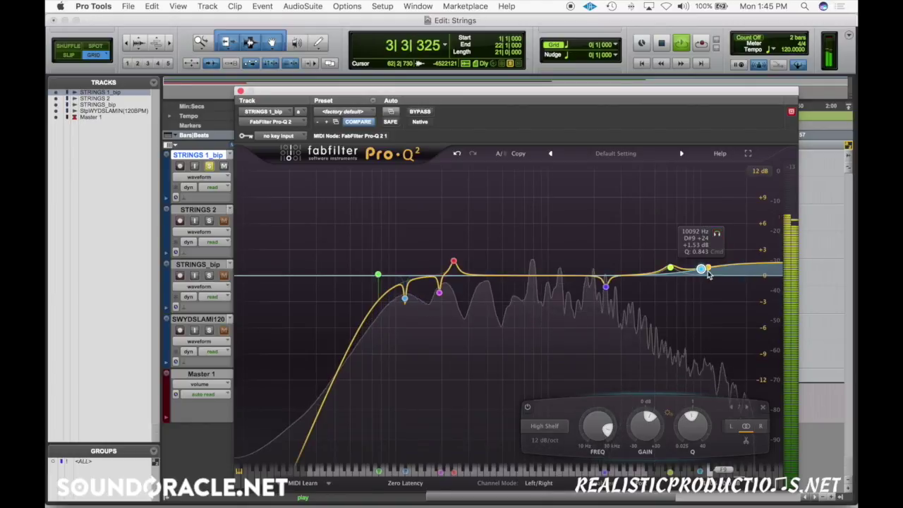
mouse_move(704, 270)
mouse_down()
mouse_move(705, 251)
mouse_move(704, 265)
mouse_up()
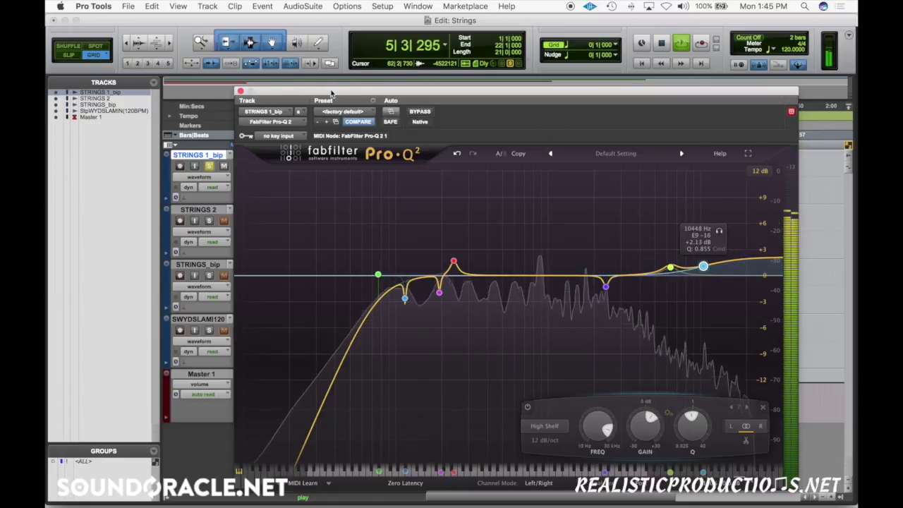
- Move the equalizer window clear of the track inserts and delete the high shelf and the 6343 Hz bell band
drag(334, 93, 440, 74)
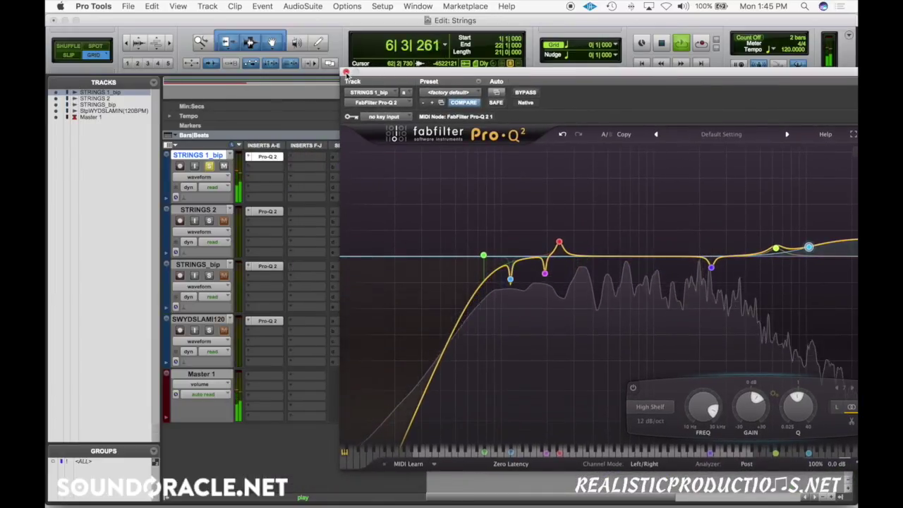
mouse_move(809, 247)
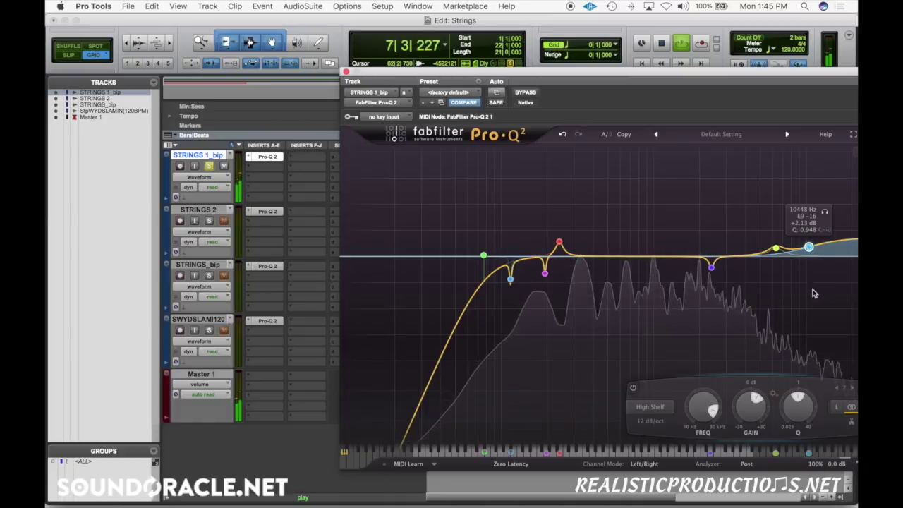
right_click(809, 248)
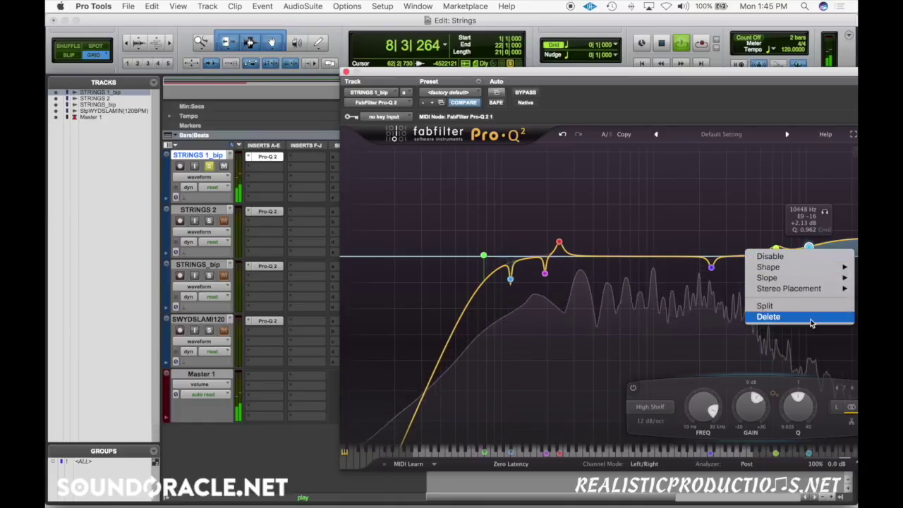
click(768, 316)
right_click(776, 249)
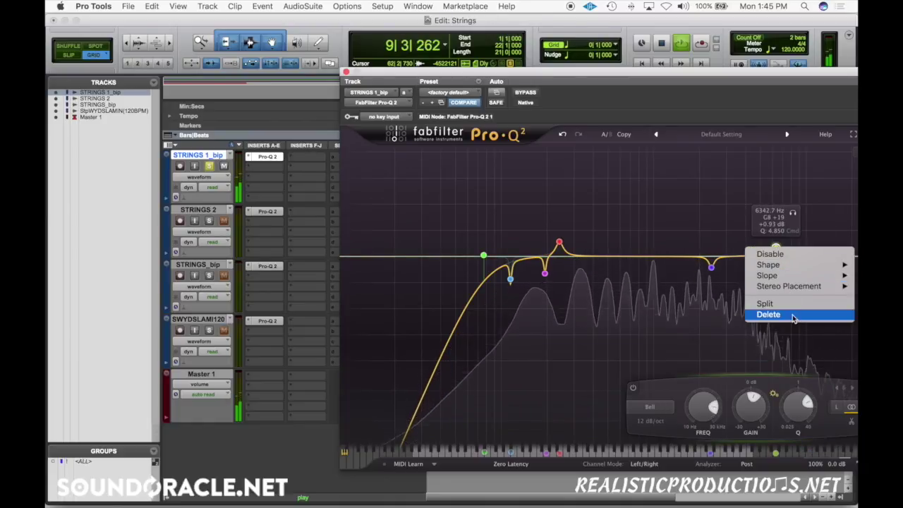
click(735, 285)
key(space)
- Insert the UAD API 550A and API-550A equalizers after Pro-Q 2 on STRINGS 1_bip and open the UAD API 550A
click(265, 168)
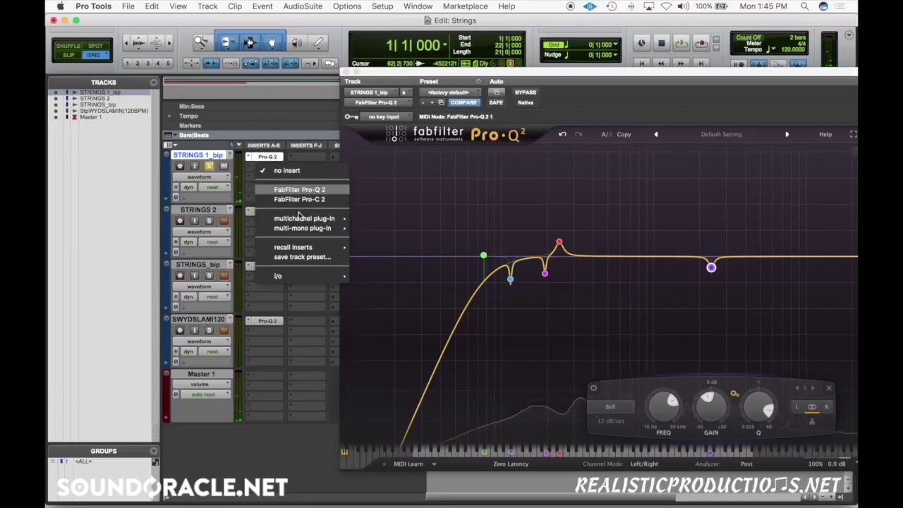
mouse_move(304, 217)
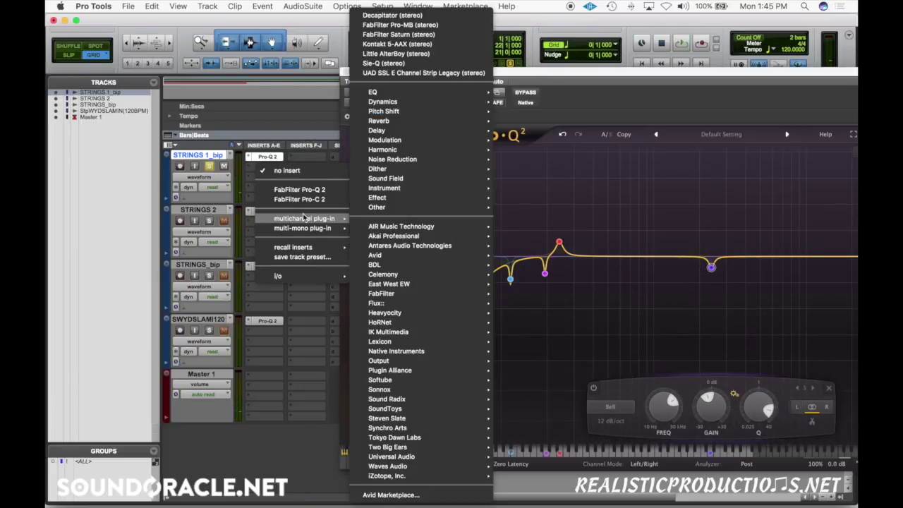
mouse_move(395, 92)
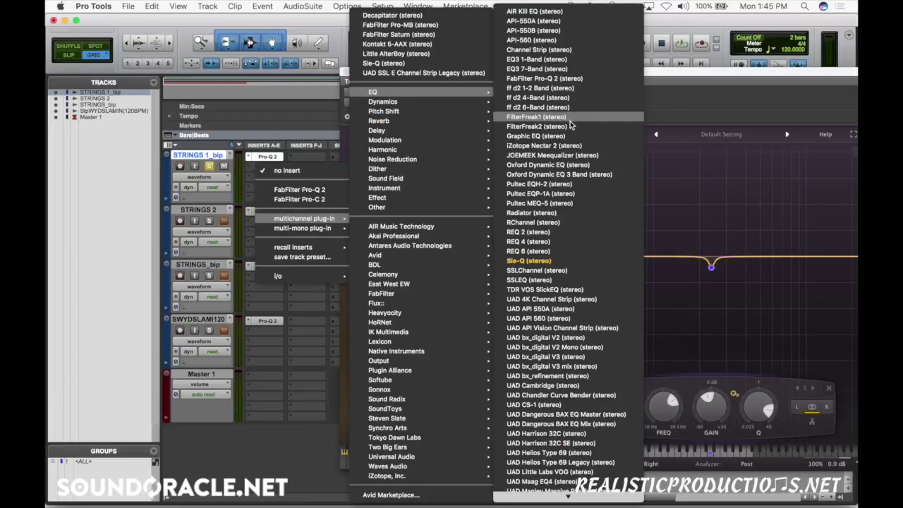
scroll(561, 293, down, 3)
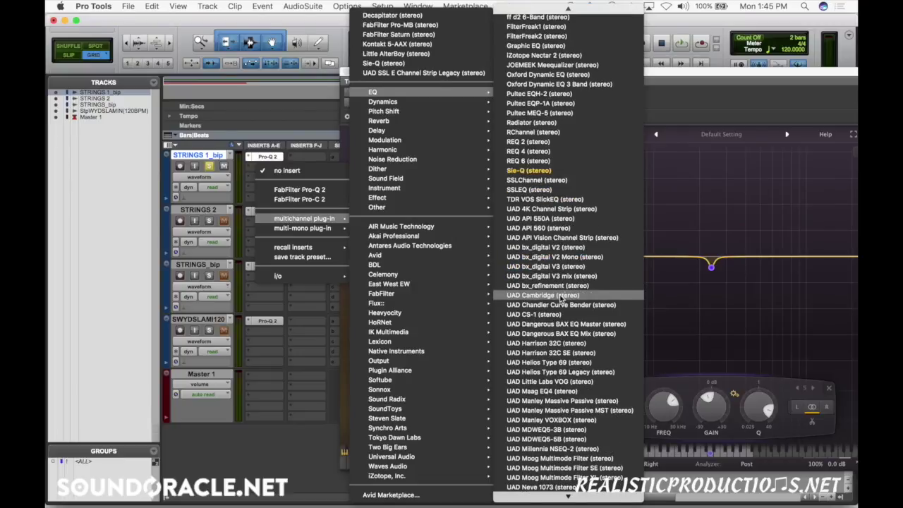
click(281, 162)
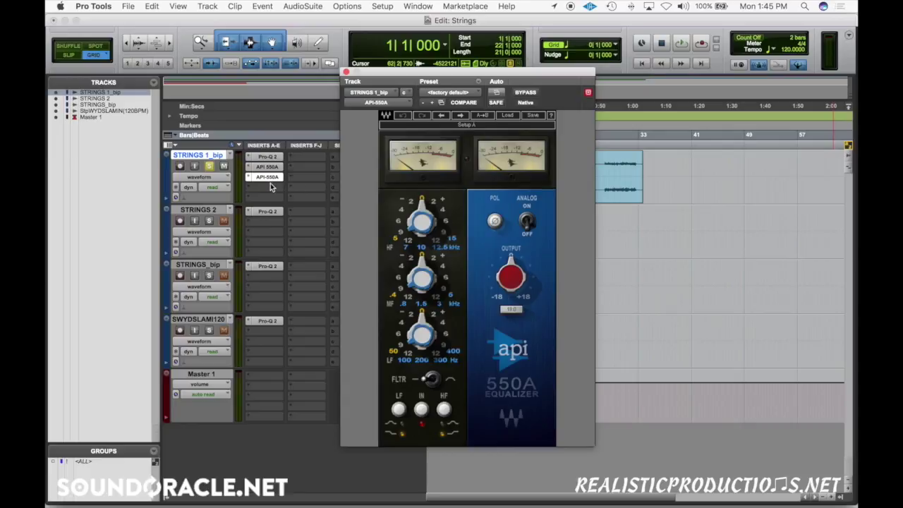
click(266, 168)
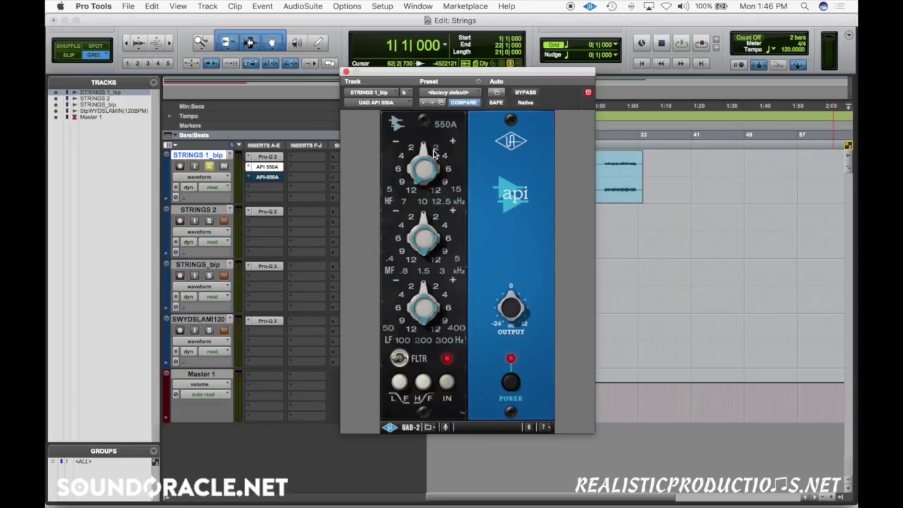
- Raise the UAD API 550A's high-frequency gain to +4 dB and compare the sound with its power off and on during playback
drag(435, 148, 429, 148)
key(space)
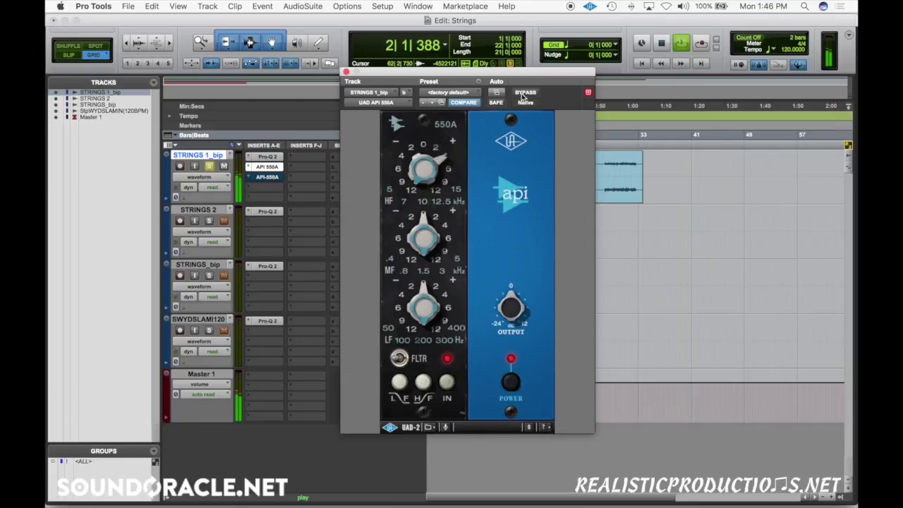
click(511, 382)
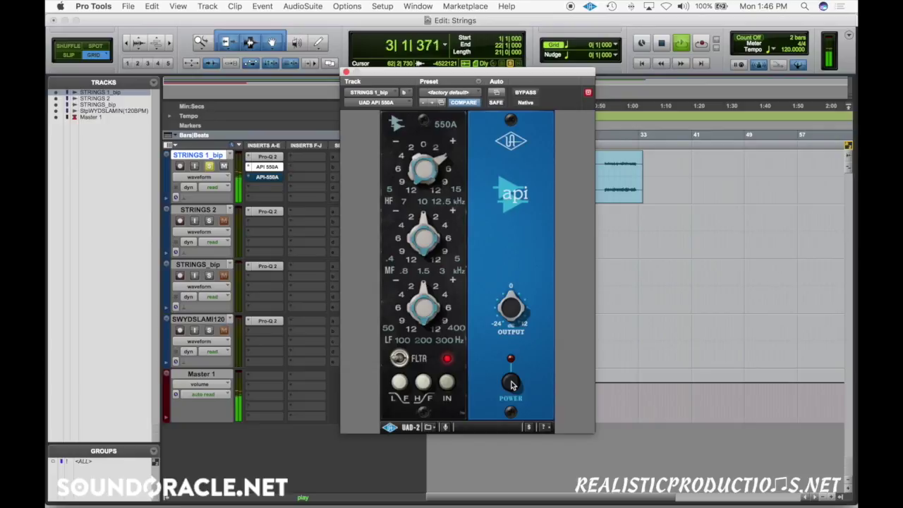
click(510, 382)
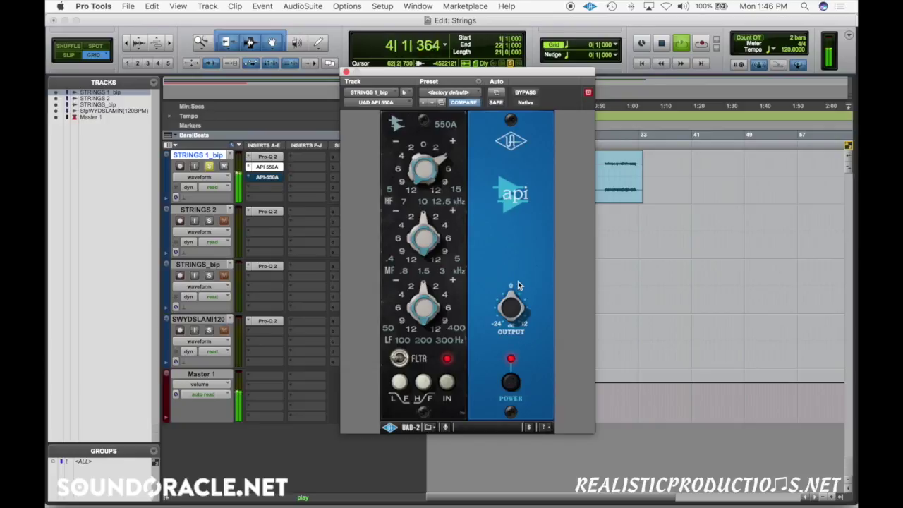
key(space)
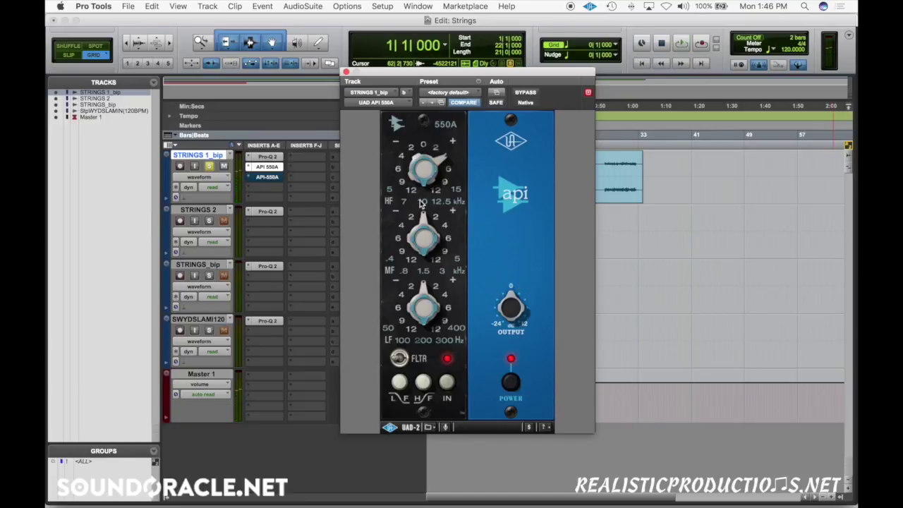
key(space)
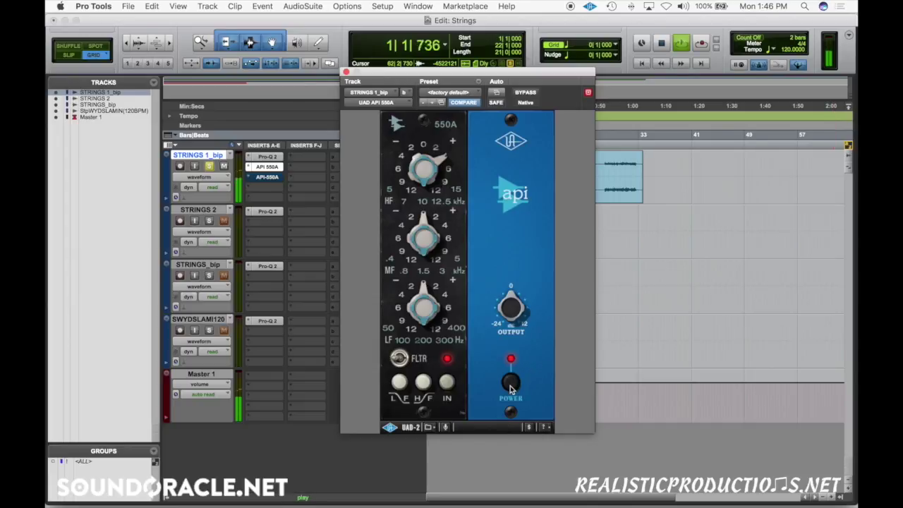
click(510, 383)
click(510, 383)
key(space)
- Reopen Pro-Q 2 on STRINGS 1_bip and add a high shelf at about 7731 Hz with +4.17 dB gain
click(267, 156)
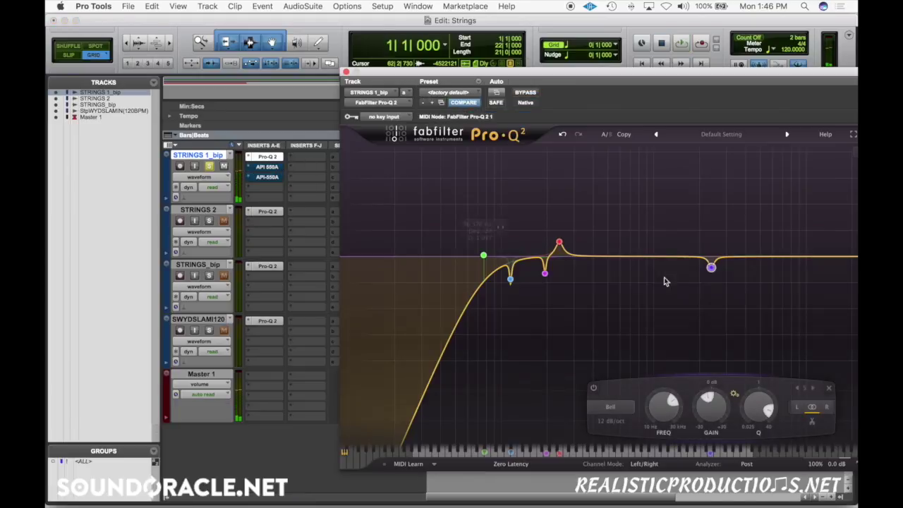
click(795, 256)
right_click(798, 252)
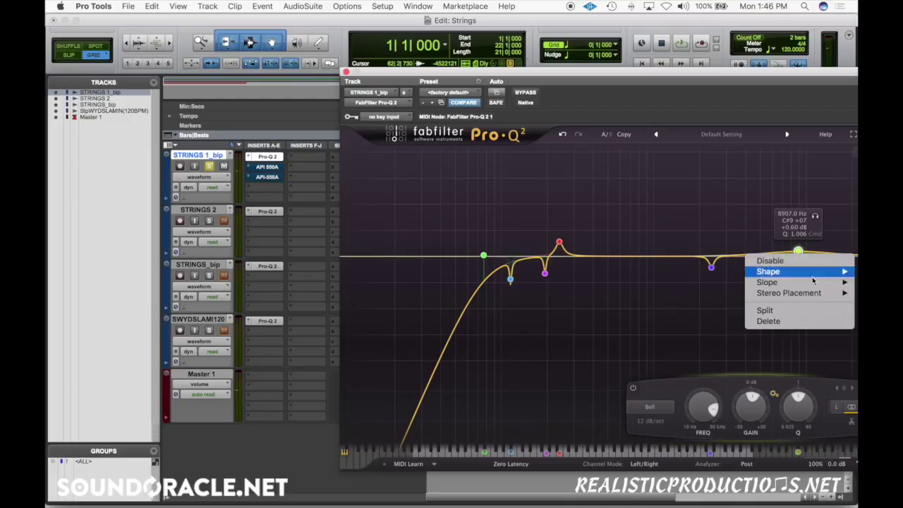
key(Escape)
drag(810, 251, 790, 227)
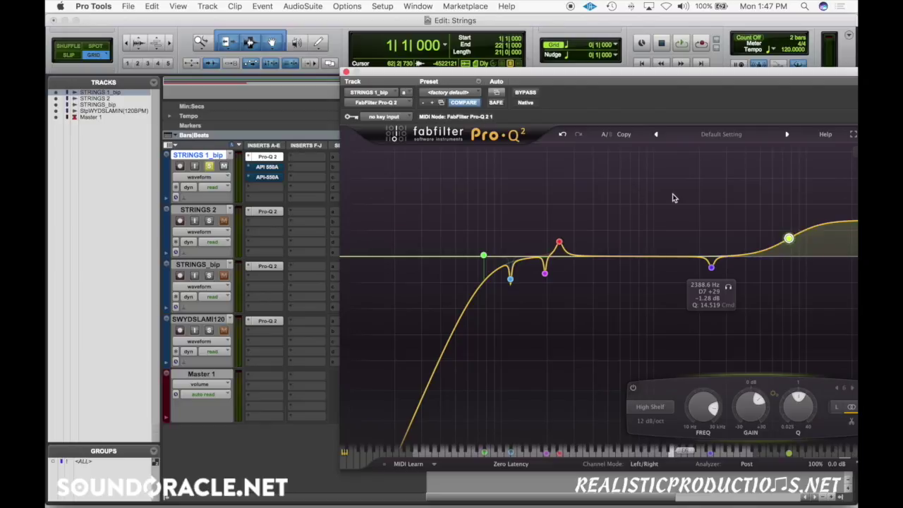
- Compare the sound with and without the 7731 Hz high shelf by disabling and re-enabling the band during playback
key(space)
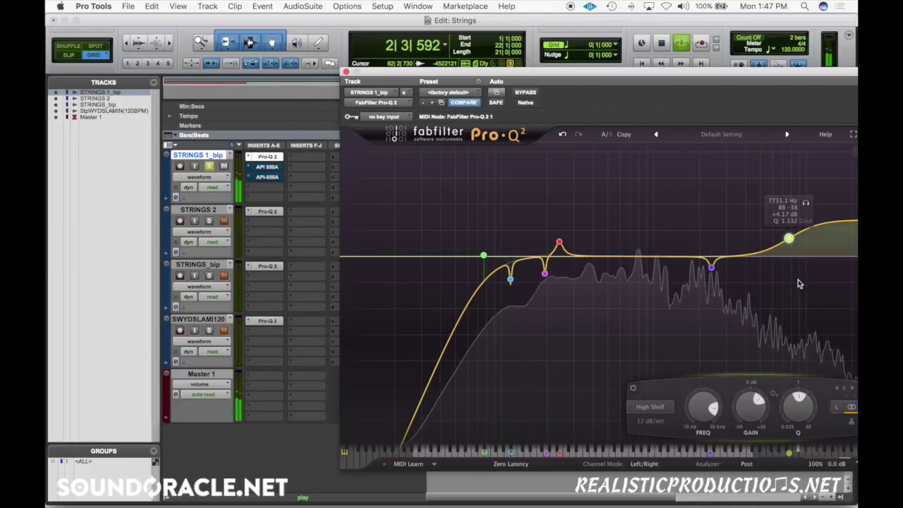
right_click(789, 239)
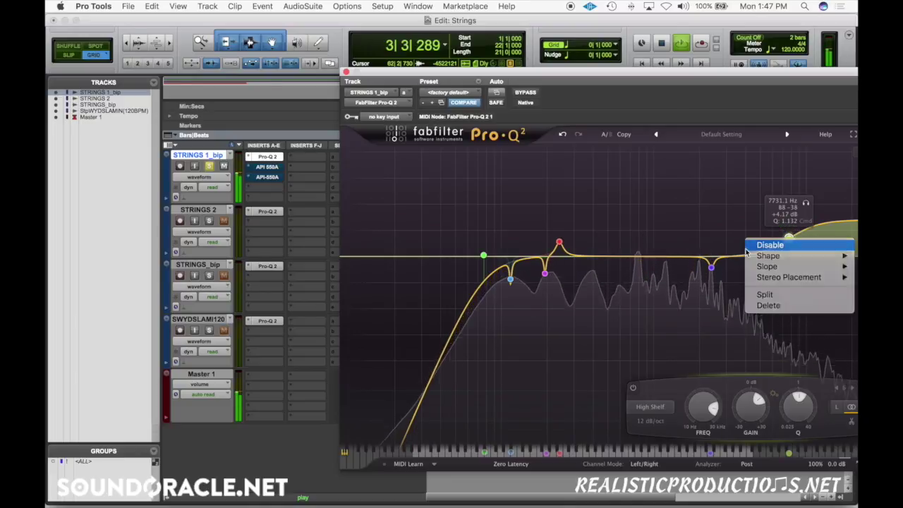
click(796, 245)
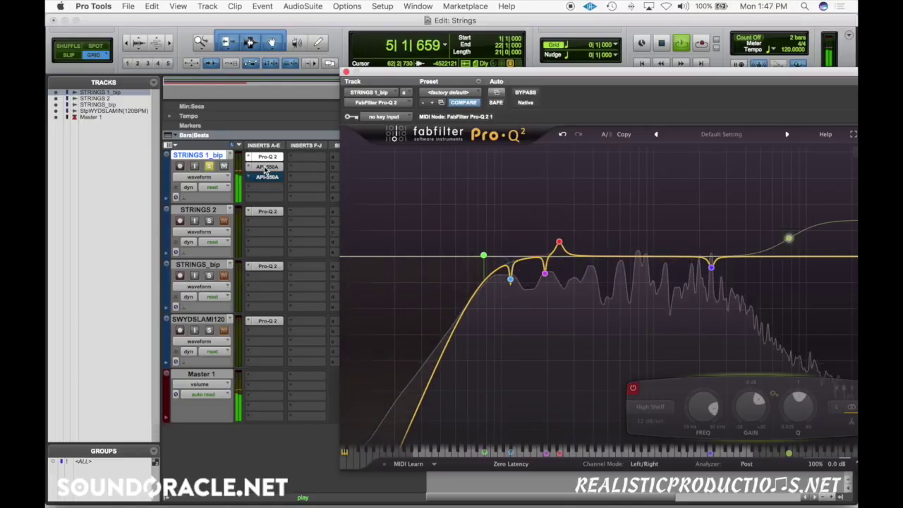
right_click(789, 239)
click(797, 244)
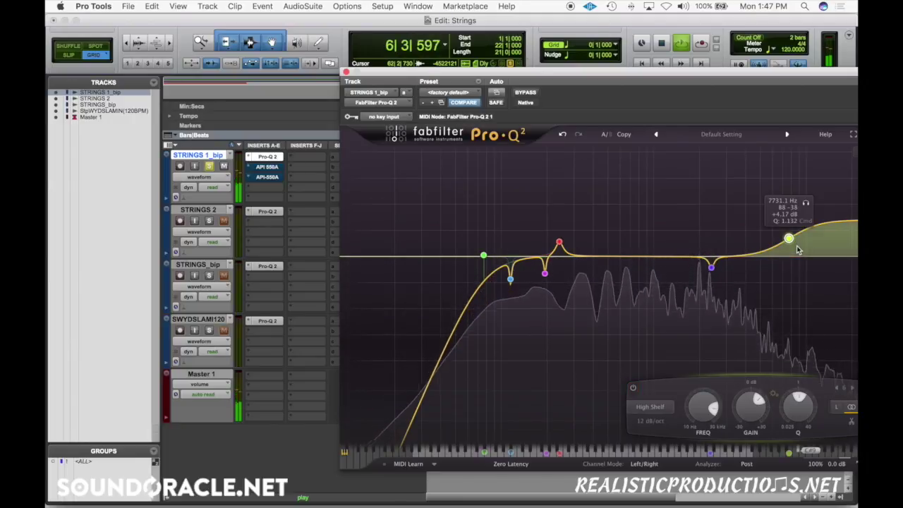
key(space)
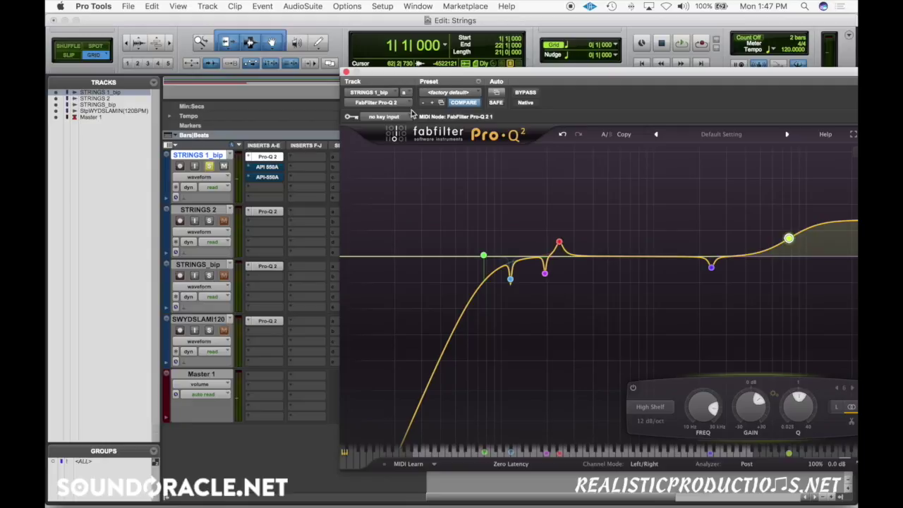
- Close the equalizer, move the solo from STRINGS 1_bip to STRINGS 2 and select the STRINGS 2 clip
click(345, 72)
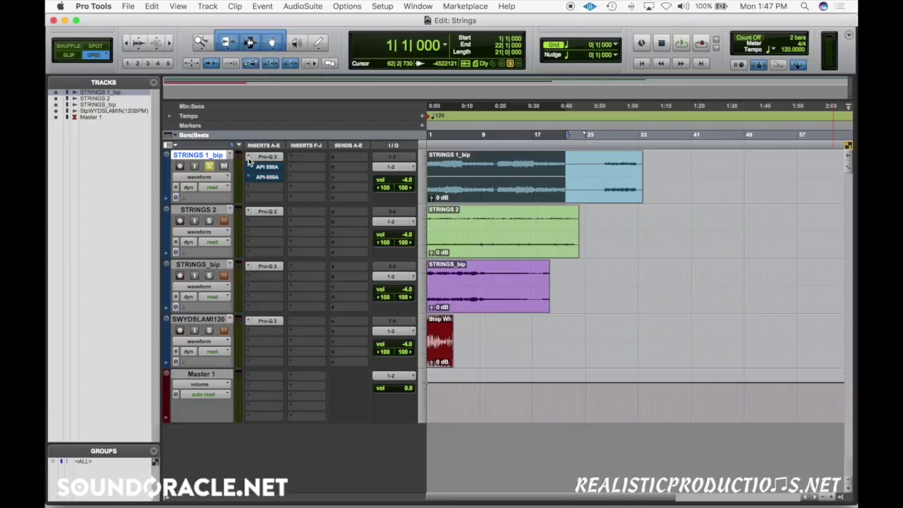
click(210, 166)
click(487, 245)
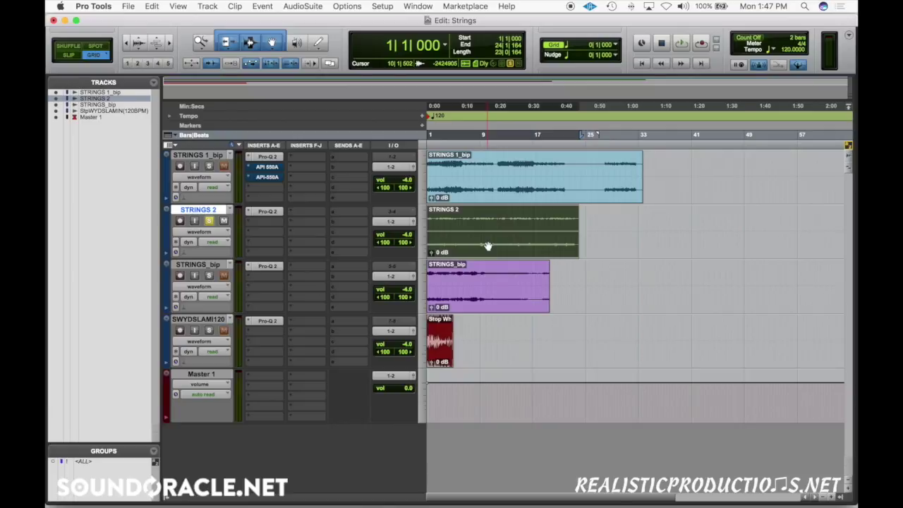
- Open Pro-Q 2 on STRINGS 2 and, during playback, add a 12 dB/oct low cut at about 154 Hz
click(268, 211)
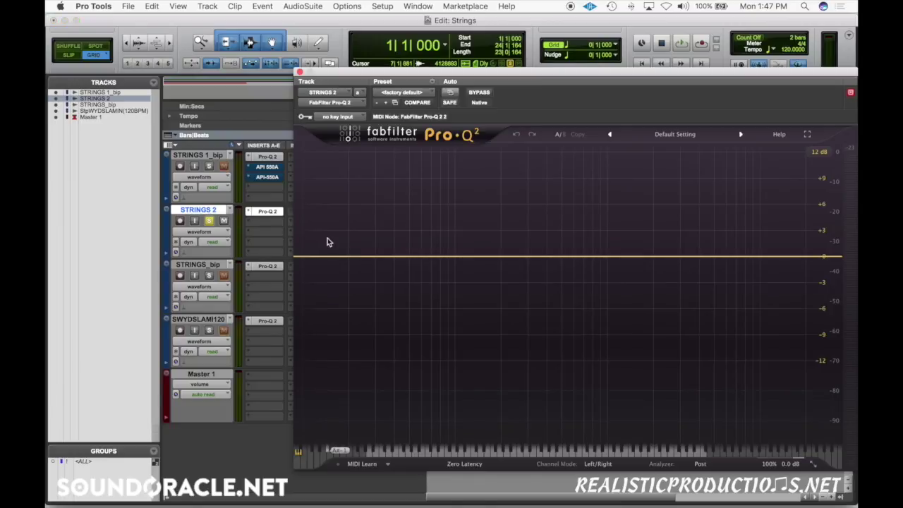
key(space)
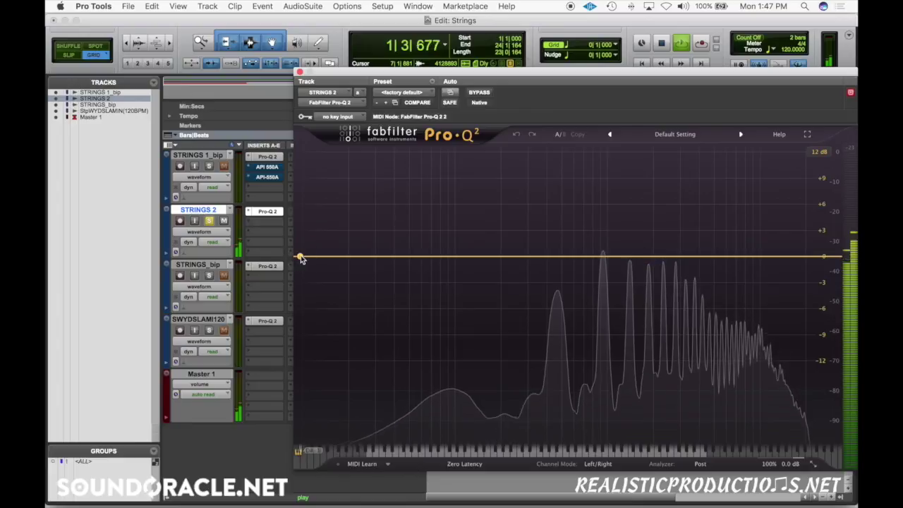
drag(300, 258, 481, 258)
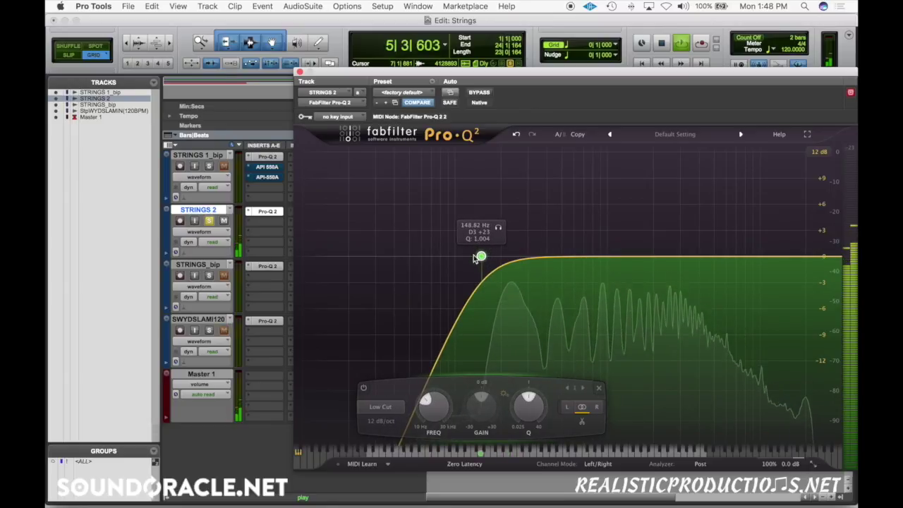
drag(477, 258, 484, 254)
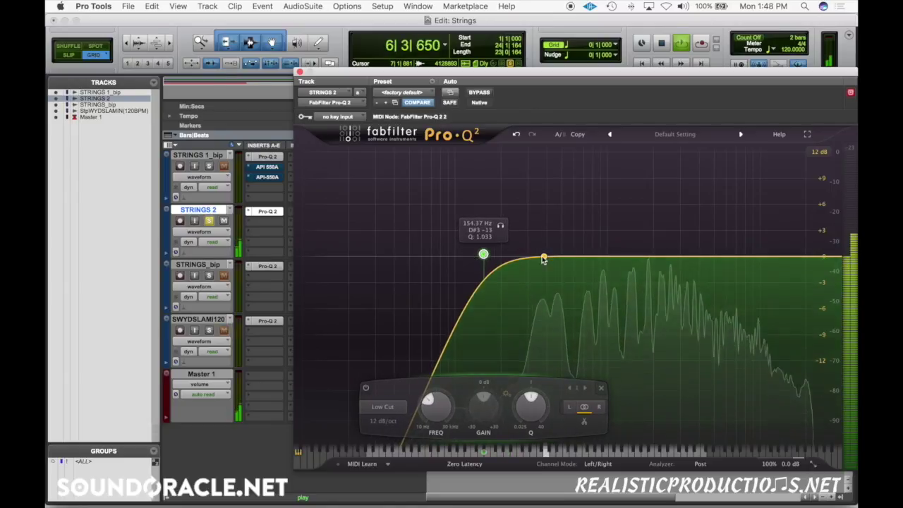
- Add a narrow bell boost of about +6.9 dB with a Q of about 27, sweep it to 342 Hz and audition it in isolation
drag(543, 259, 544, 202)
scroll(546, 196, up, 5)
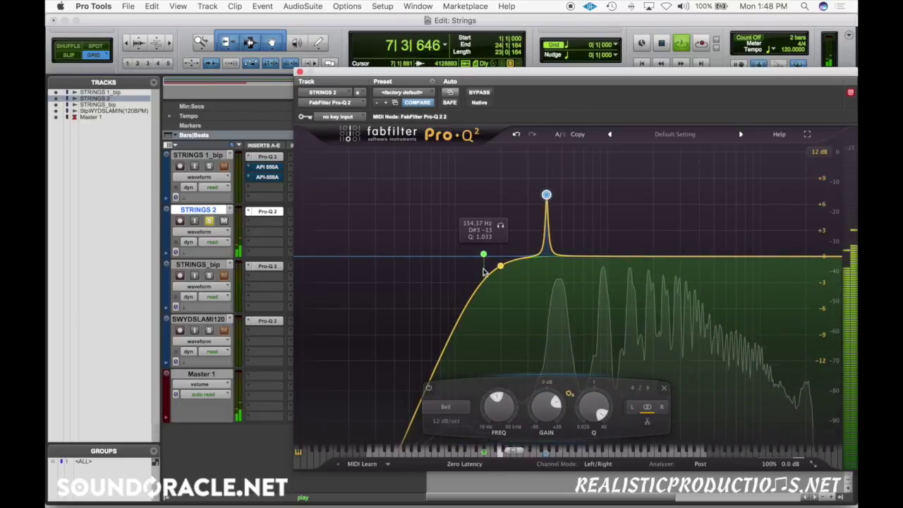
mouse_move(543, 197)
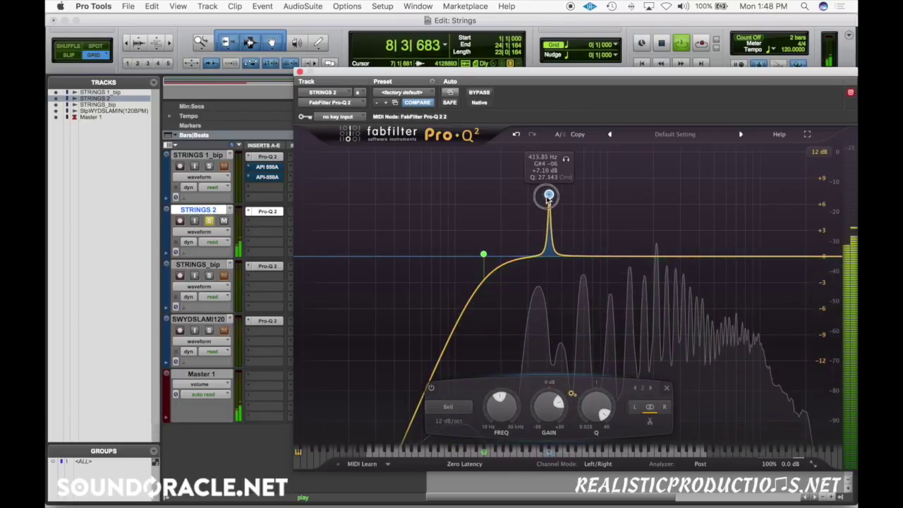
mouse_move(549, 196)
mouse_down()
mouse_move(520, 201)
mouse_move(547, 198)
mouse_up()
key(space)
key(space)
mouse_move(563, 164)
mouse_down()
mouse_move(581, 165)
mouse_move(559, 180)
mouse_up()
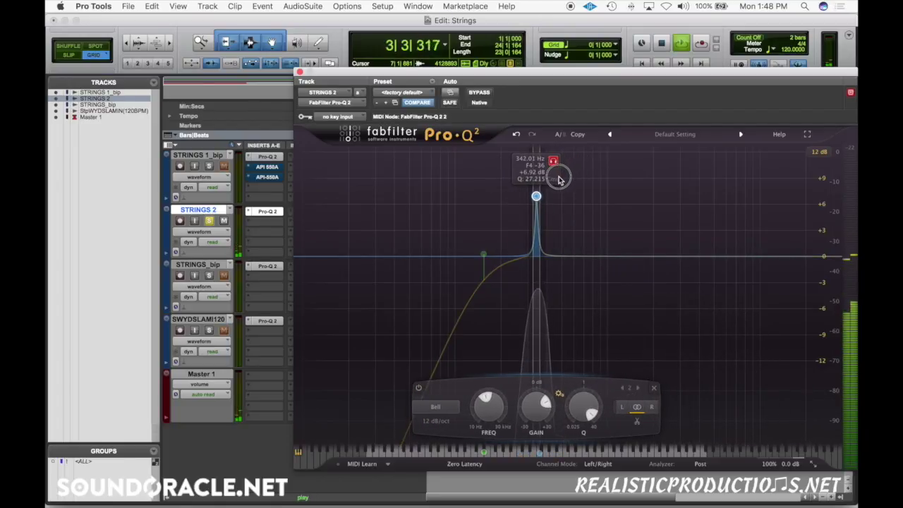
key(space)
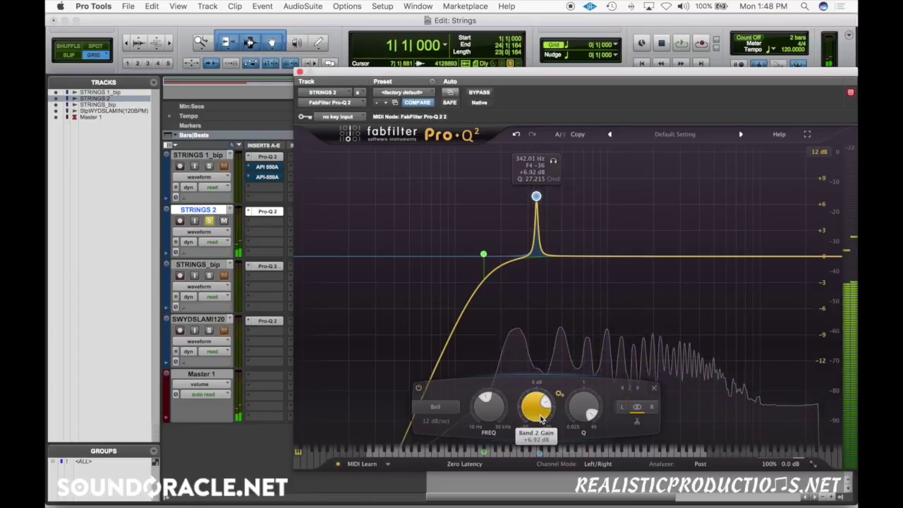
- Move the narrow bell to about 250 Hz, audition it in isolation during playback and turn it into a small cut
key(space)
drag(536, 196, 514, 196)
click(530, 163)
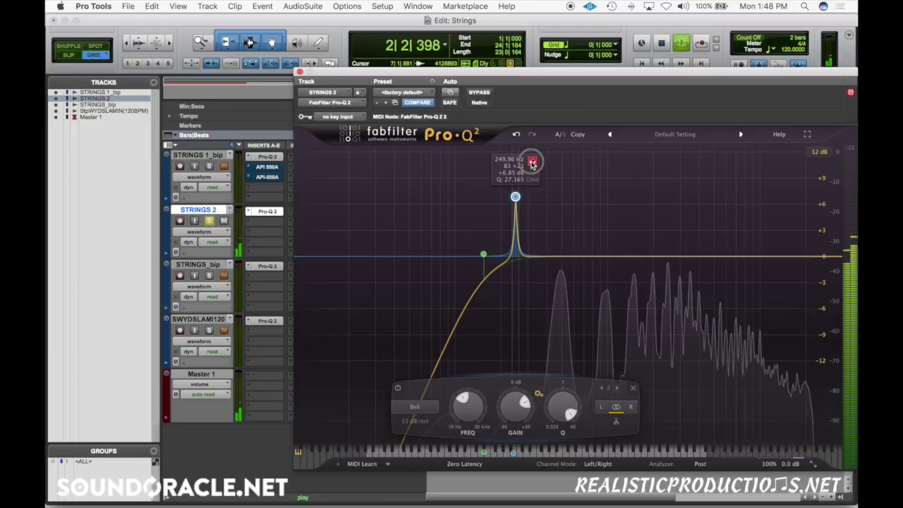
drag(530, 164, 533, 164)
key(space)
drag(517, 401, 518, 397)
- Add a second narrow bell at about 393 Hz with a Q of about 30 and lower its gain to a slight cut
drag(560, 258, 545, 236)
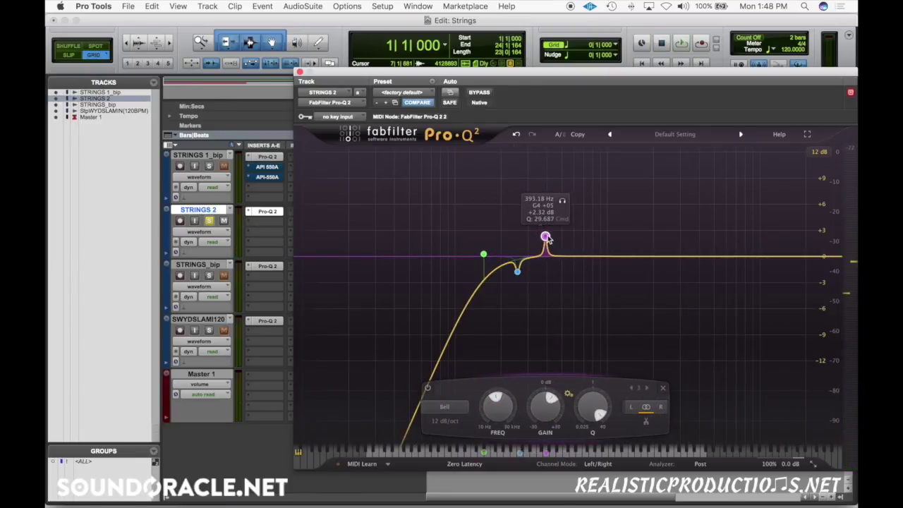
key(space)
drag(568, 397, 567, 420)
key(space)
- Add a bell with a Q of 40, sweep it as a boost to about 2803 Hz during playback and set its gain to -1.98 dB
drag(703, 256, 703, 191)
scroll(703, 194, up, 5)
key(space)
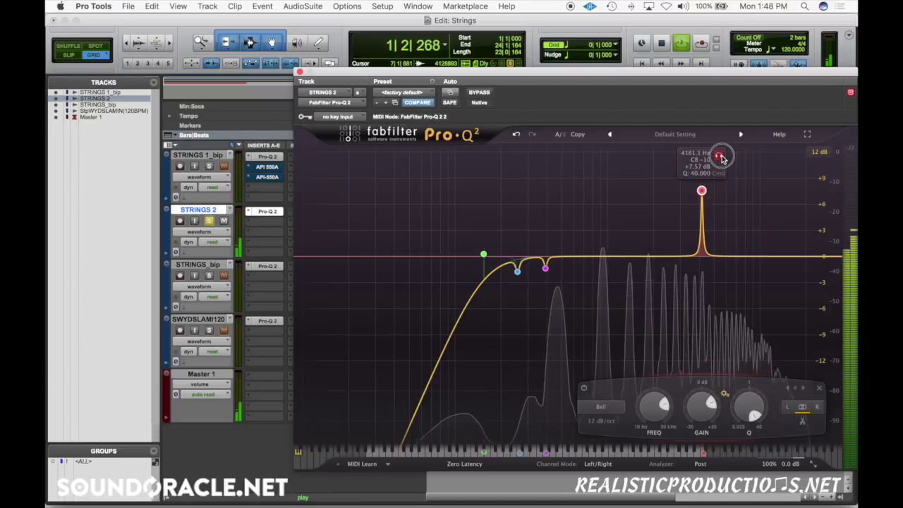
drag(717, 156, 692, 166)
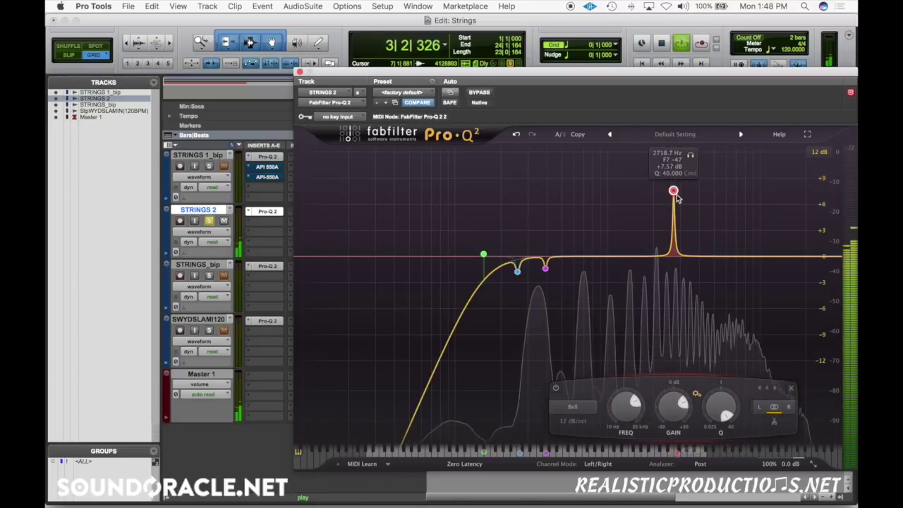
mouse_move(674, 190)
mouse_down()
mouse_move(665, 187)
mouse_move(667, 204)
mouse_move(677, 175)
mouse_up()
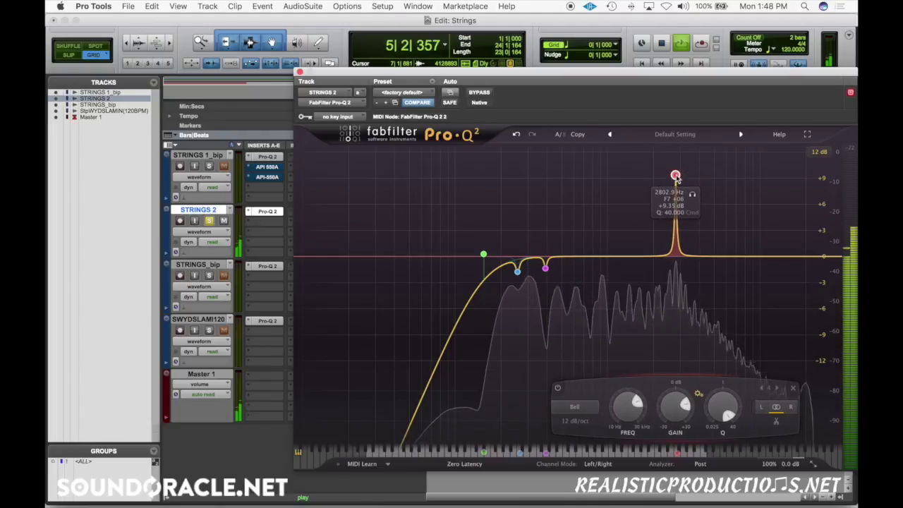
click(693, 194)
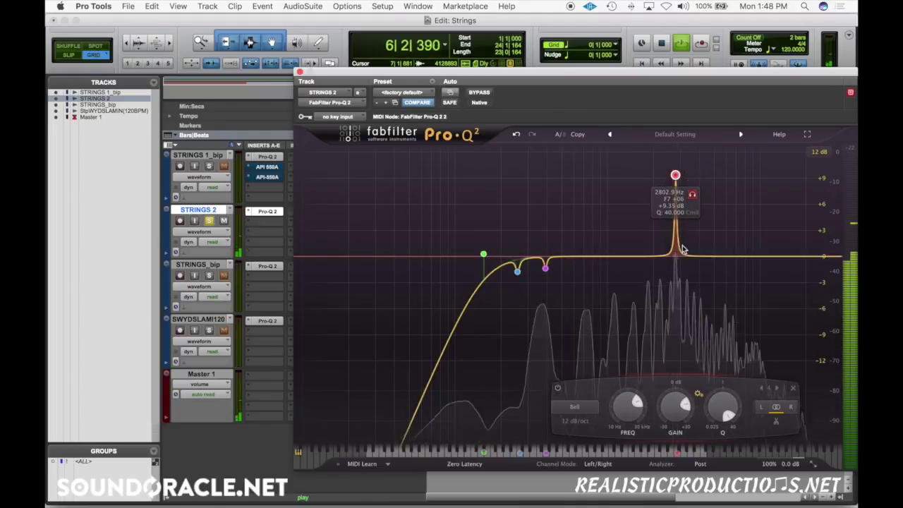
scroll(673, 405, down, 10)
scroll(673, 407, down, 3)
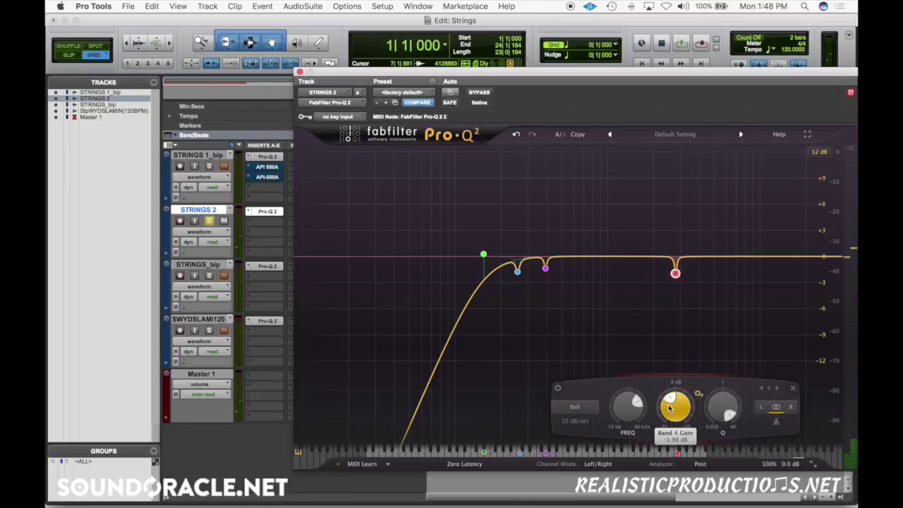
- Add a bell boost at about 6.7 kHz, audition it in isolation during playback and reduce it to a slight boost
drag(763, 249, 735, 233)
right_click(750, 240)
click(766, 308)
key(space)
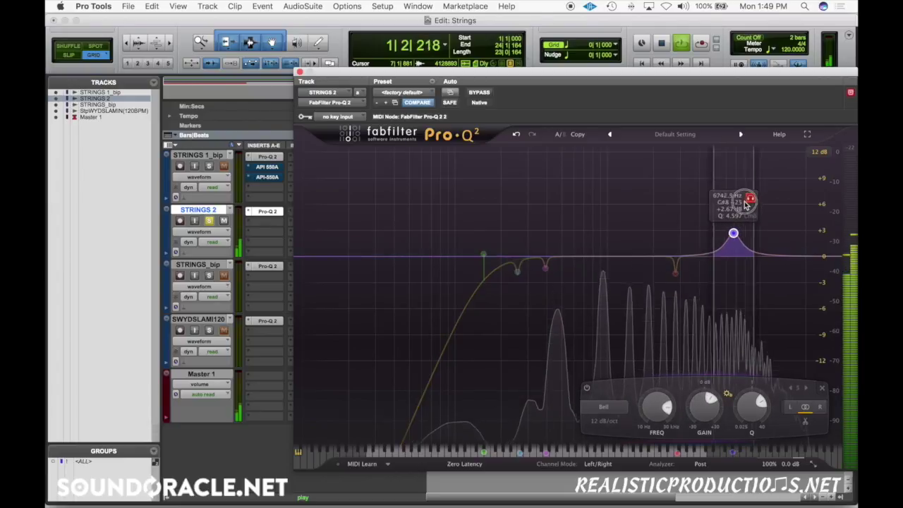
mouse_move(730, 233)
mouse_down()
mouse_move(723, 198)
mouse_move(733, 197)
mouse_move(731, 245)
mouse_up()
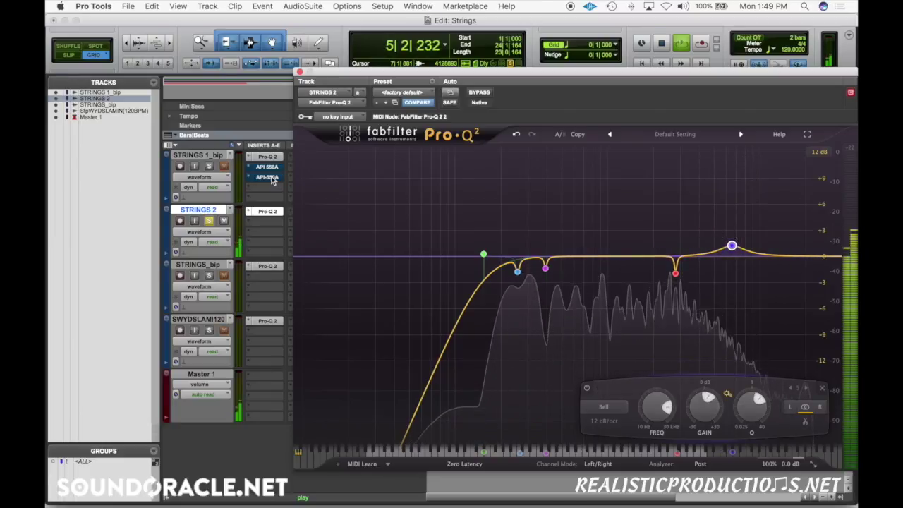
- Copy the API-550A onto STRINGS 2 below Pro-Q 2, open it and restart playback
drag(266, 211, 268, 225)
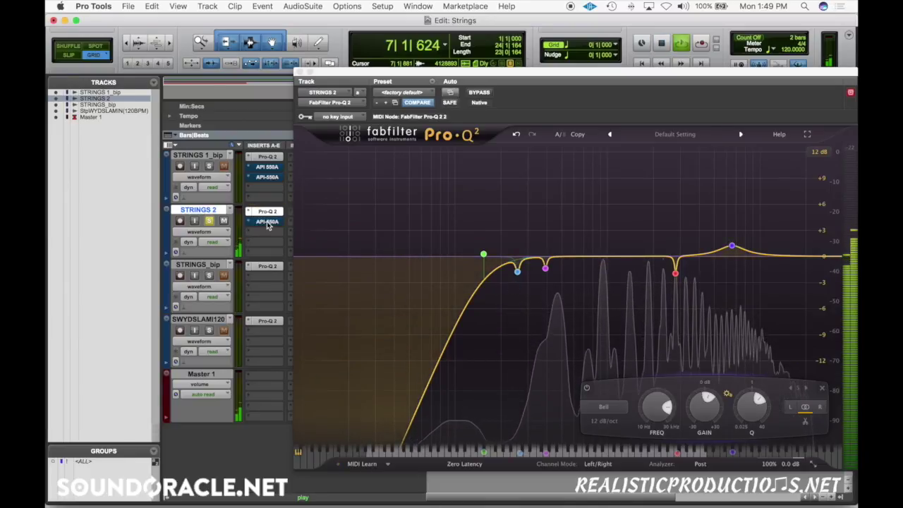
key(space)
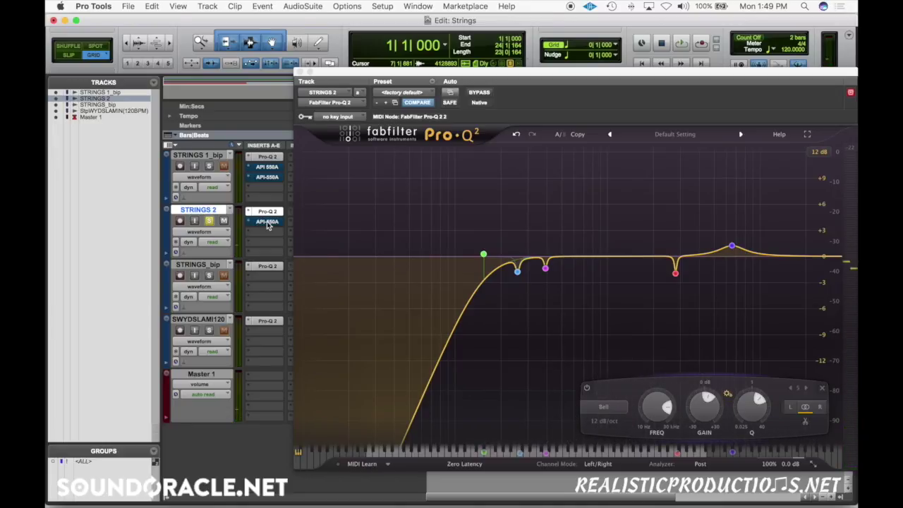
click(267, 223)
key(space)
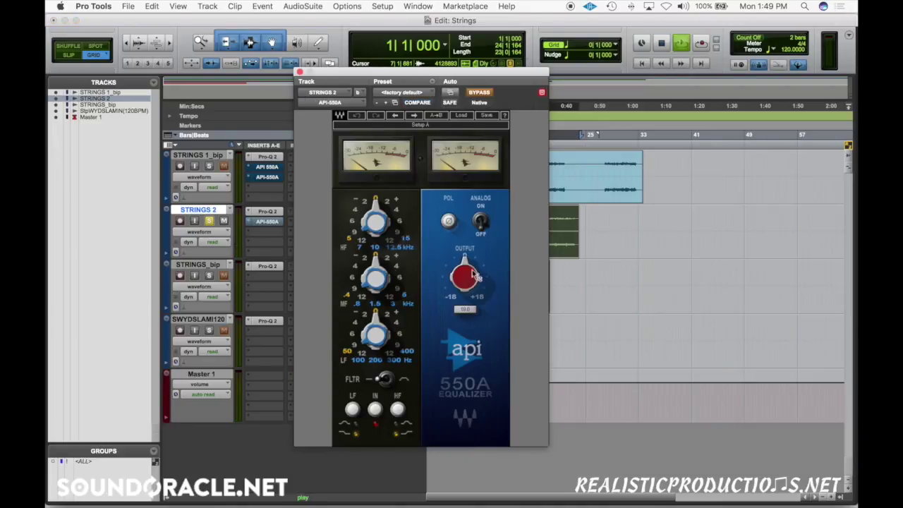
- Take the STRINGS 2 API-550A out of bypass and set its high-frequency band to +4 dB at 10 kHz
click(361, 247)
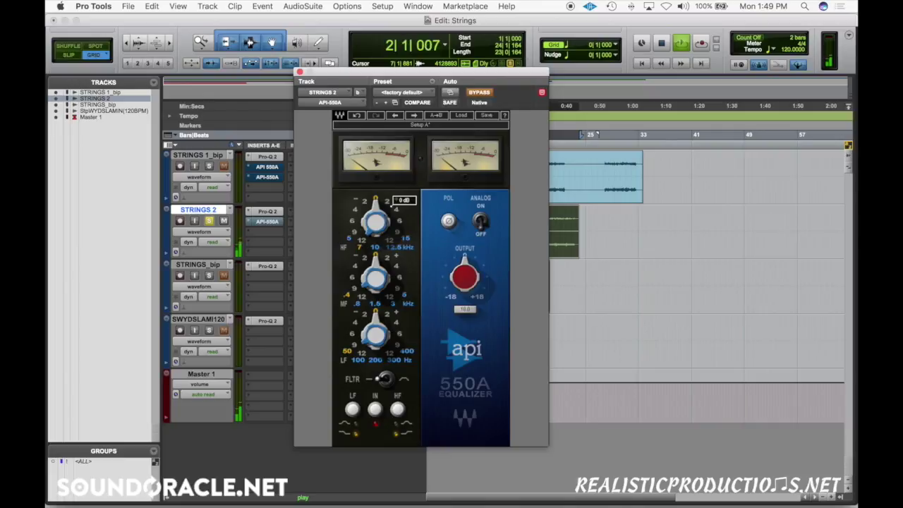
drag(375, 221, 423, 149)
click(481, 94)
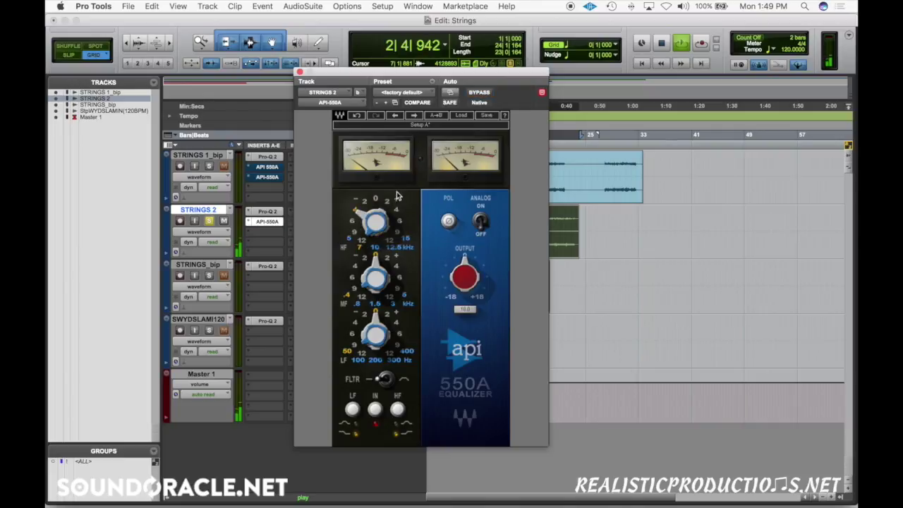
drag(391, 208, 393, 192)
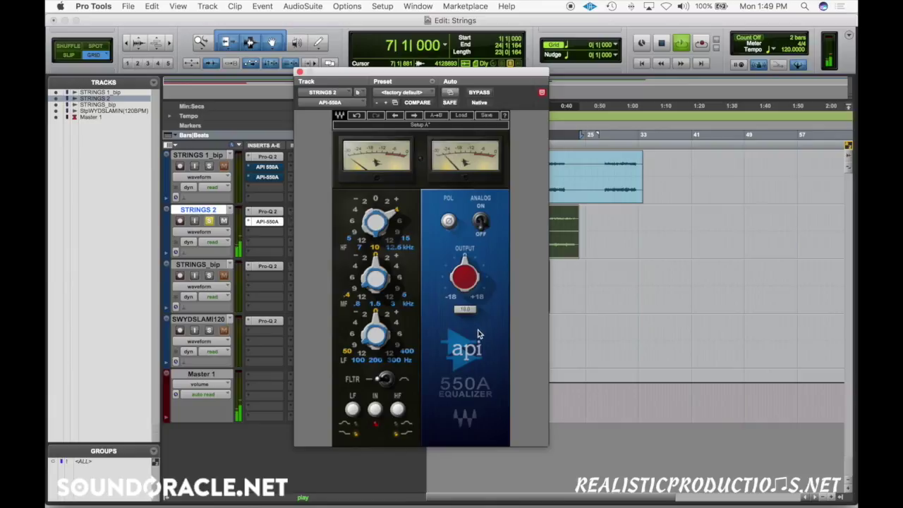
- Compare STRINGS 2 with the API-550A bypassed and active during playback, ending with it active
click(479, 92)
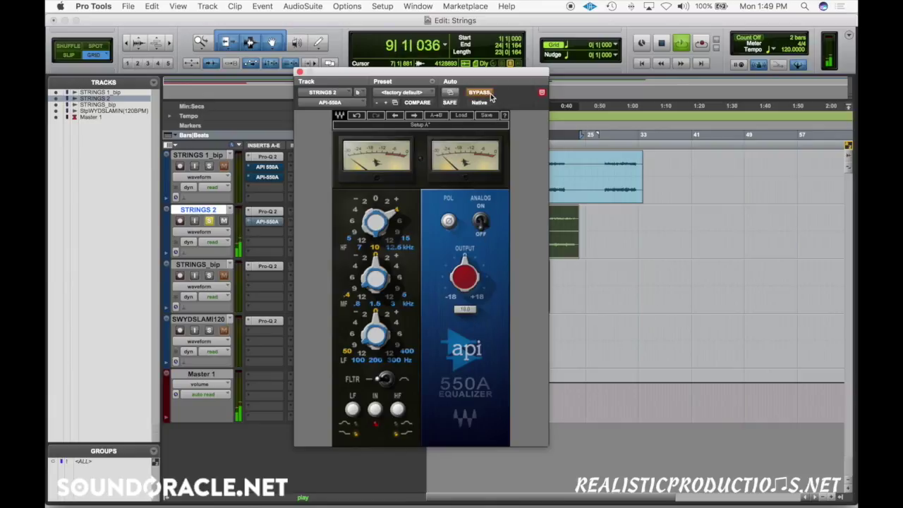
click(487, 93)
key(space)
- Close the API-550A, move the solo from STRINGS 2 to STRINGS_bip, select its clip and play it
click(299, 71)
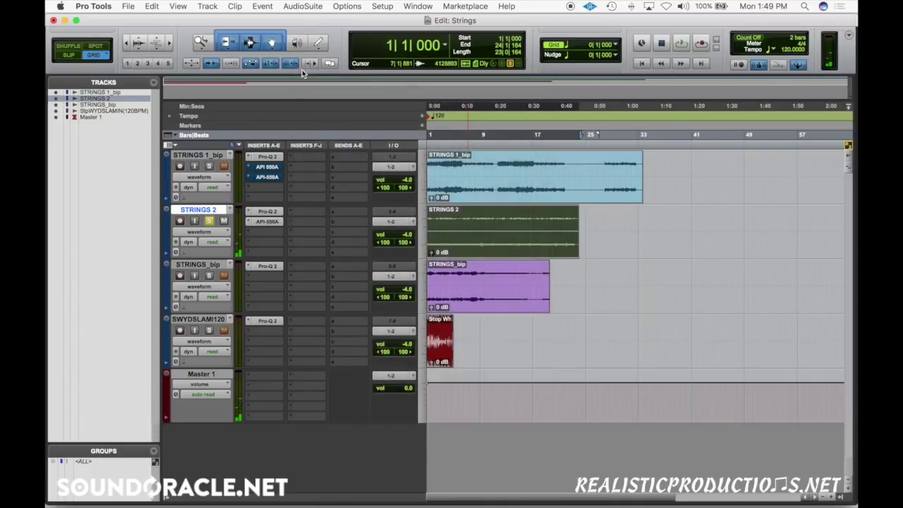
click(209, 222)
click(201, 265)
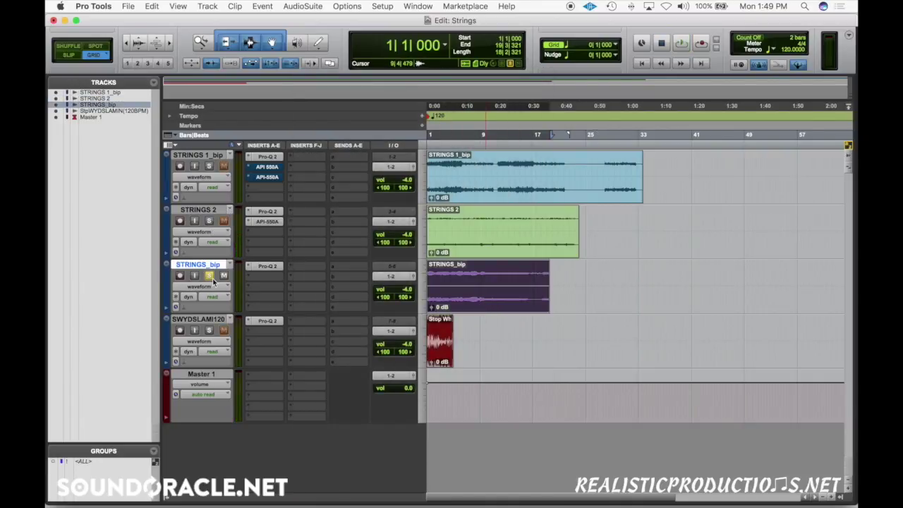
key(space)
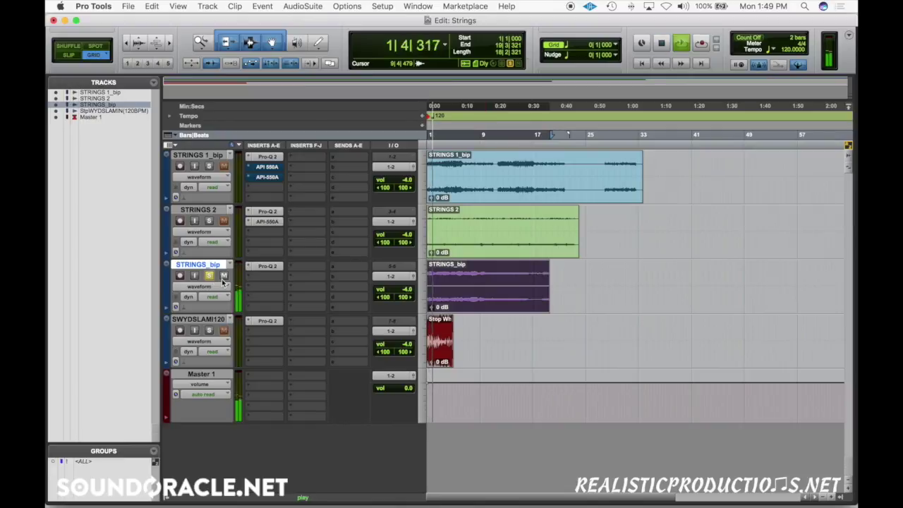
- Open Pro-Q 2 on STRINGS_bip and add a 12 dB/oct low cut at about 106 Hz
click(267, 266)
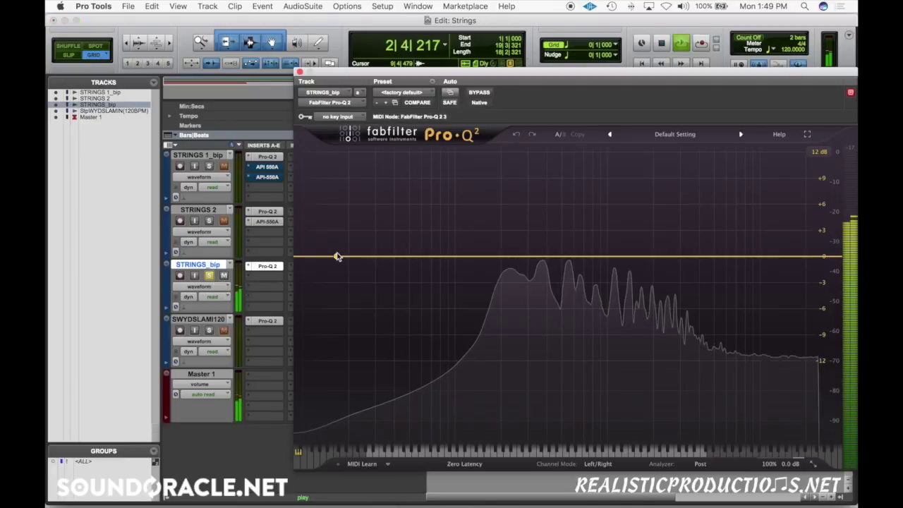
click(339, 259)
drag(338, 258, 458, 253)
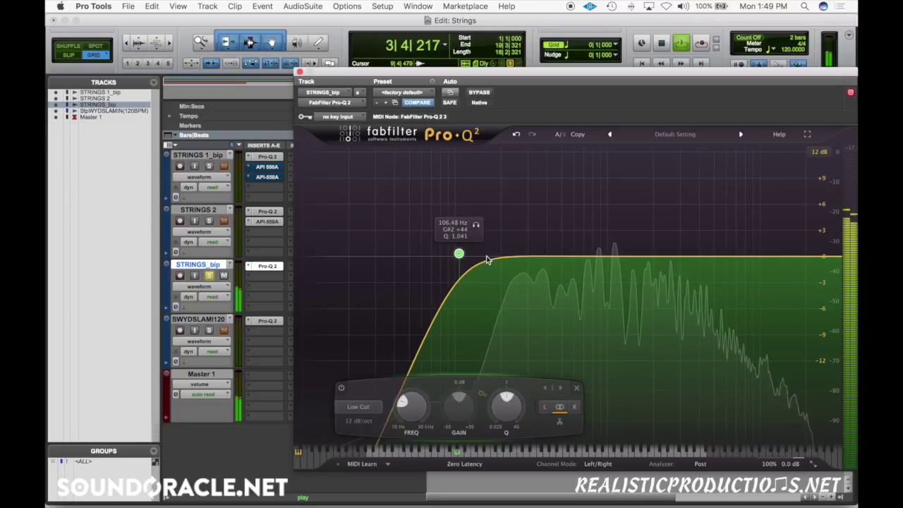
- Add narrow bell cuts on STRINGS_bip: -1.45 dB at about 247 Hz with a Q of about 20, and a slight one near 2.7 kHz
drag(528, 258, 514, 189)
scroll(514, 191, up, 5)
drag(515, 384, 515, 399)
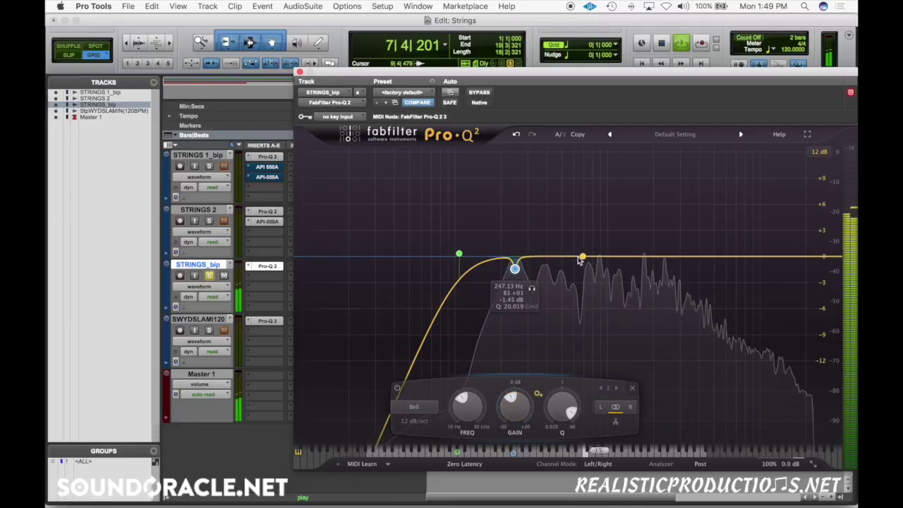
drag(683, 254, 673, 172)
scroll(668, 401, down, 10)
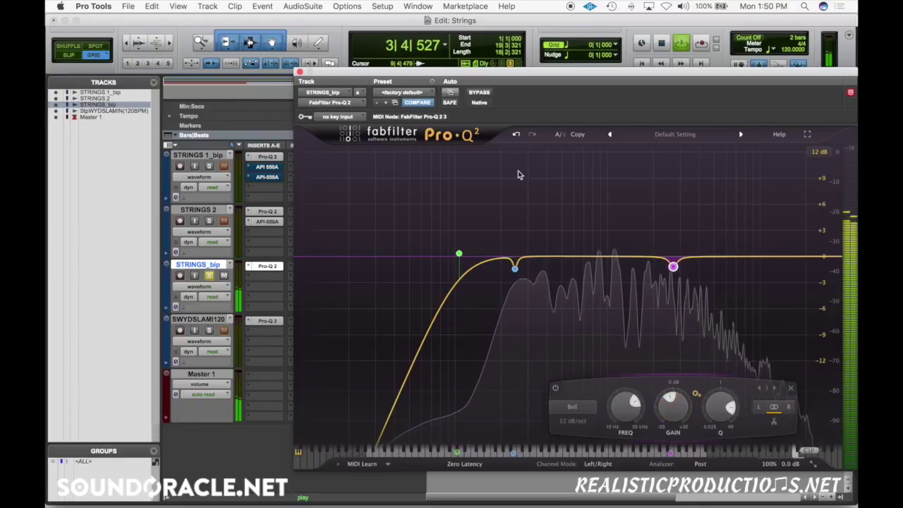
- Copy the API 550A onto STRINGS_bip below Pro-Q 2 and add a Pro-Q 2 bell boost of +3.99 dB at about 6199 Hz
click(275, 204)
drag(270, 275, 265, 277)
drag(742, 256, 731, 230)
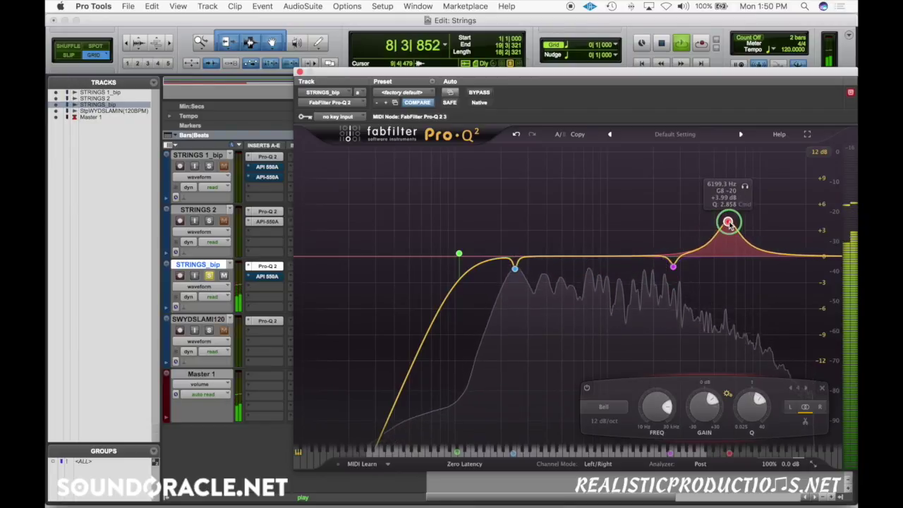
- Compare the sound with and without the 6199 Hz boost by disabling and re-enabling the band during playback
right_click(730, 226)
click(746, 229)
right_click(731, 224)
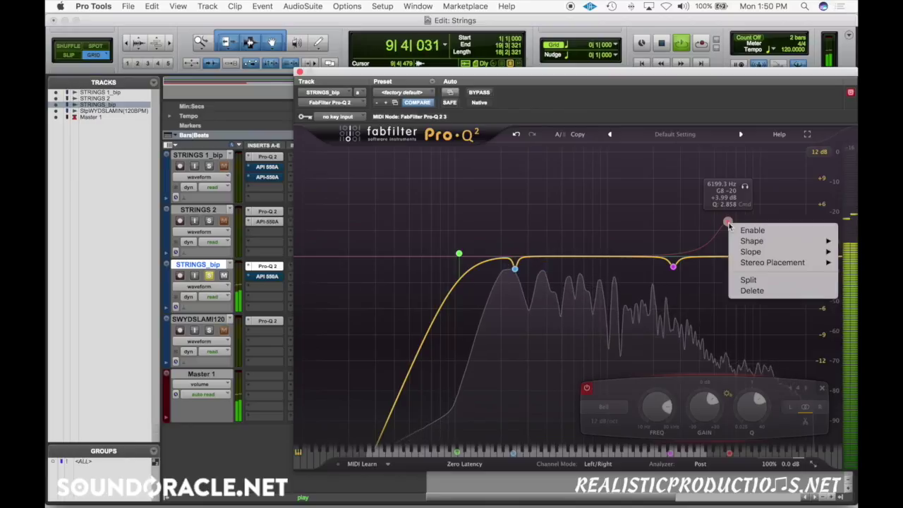
click(747, 229)
- Set the 6199 Hz boost on STRINGS_bip to +2.67 dB and compare the playback with the band disabled and re-enabled
drag(707, 407, 707, 415)
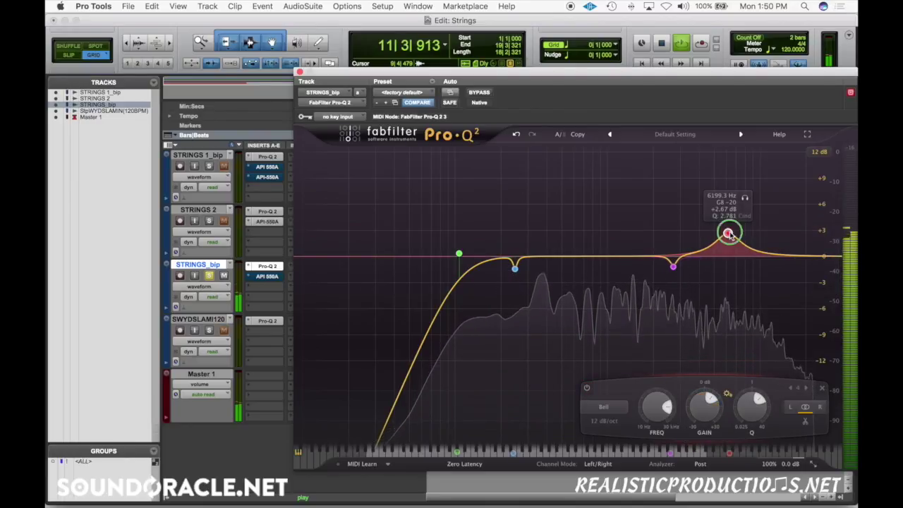
right_click(728, 233)
click(741, 238)
right_click(727, 234)
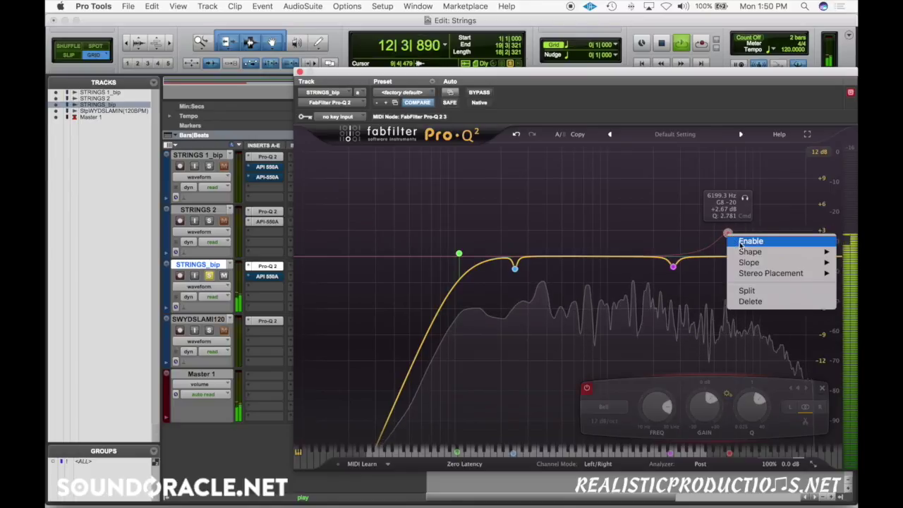
click(740, 238)
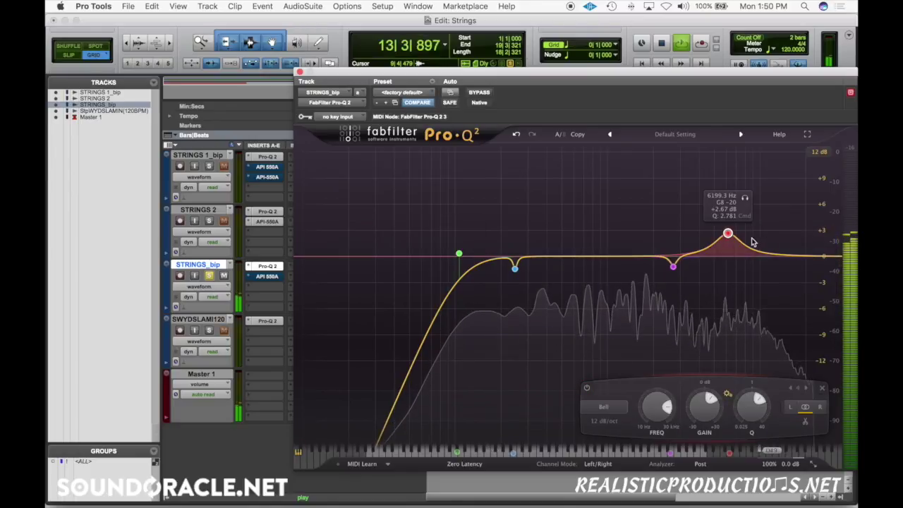
key(space)
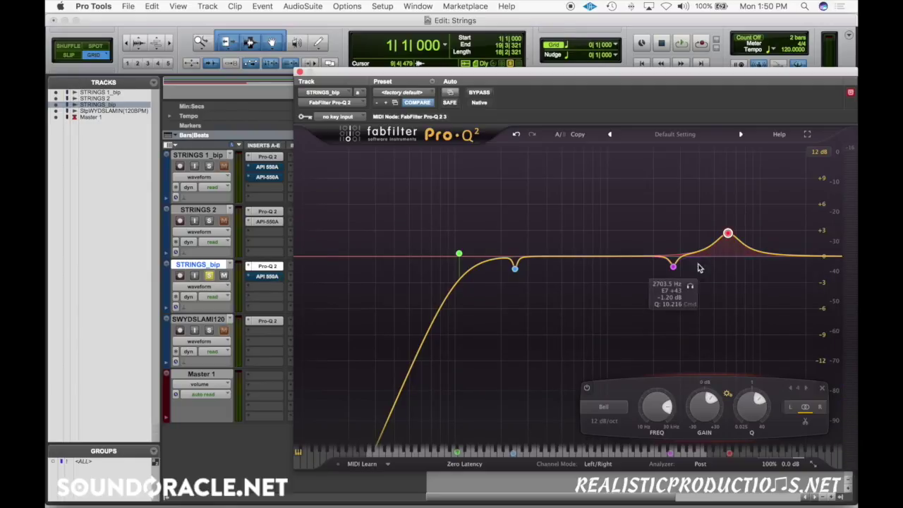
- Open the API 550A on STRINGS_bip during playback and set its high-frequency gain to +2 dB
key(space)
click(266, 276)
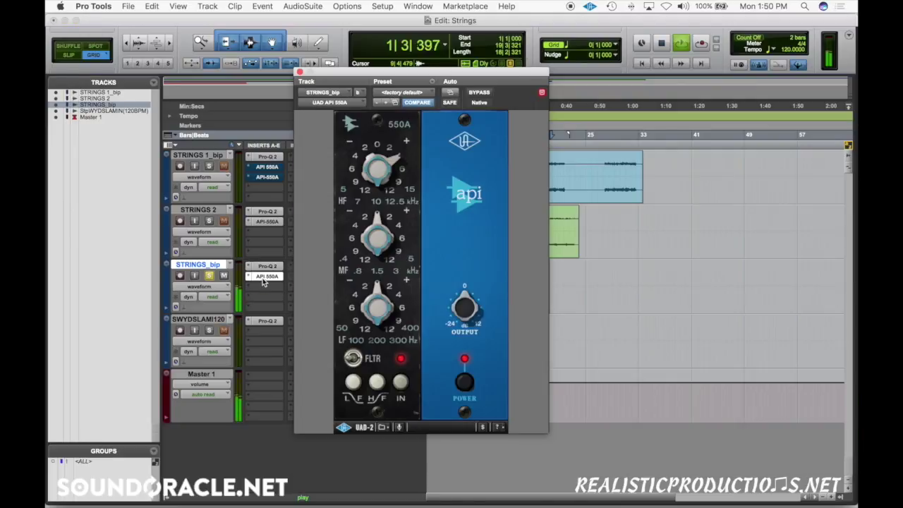
drag(381, 173, 435, 259)
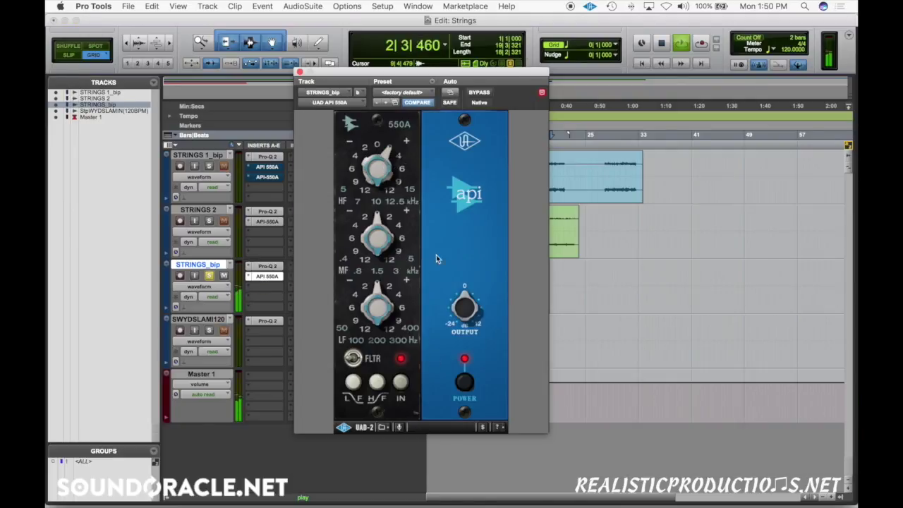
- Compare STRINGS_bip with the API 550A powered off and on during playback, leave it on, and stop playback
click(465, 381)
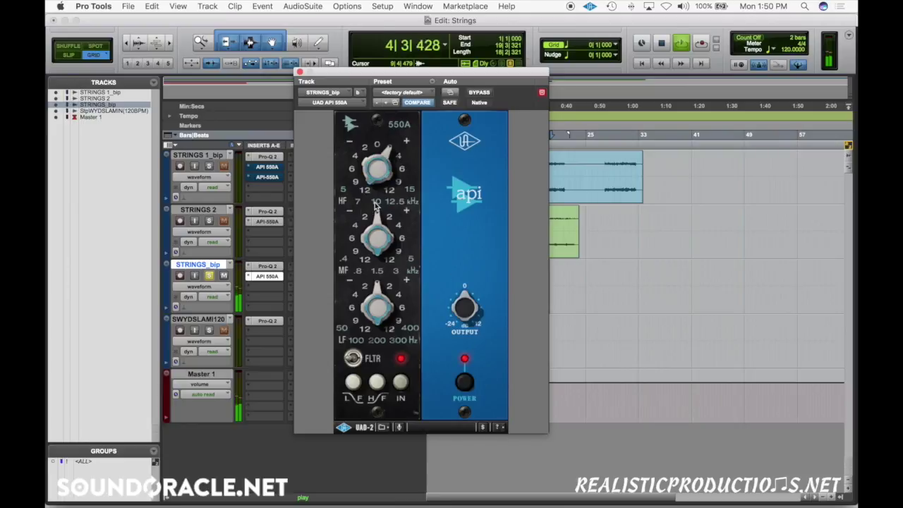
click(466, 381)
click(465, 381)
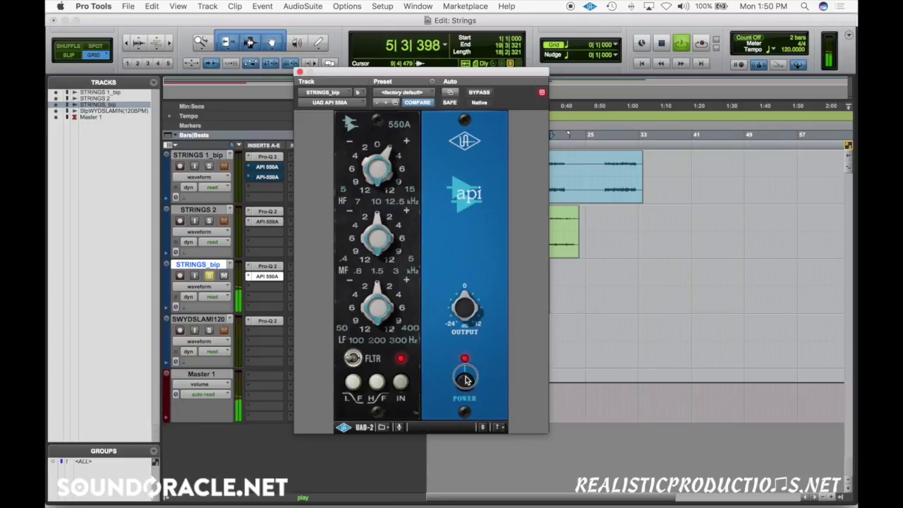
key(space)
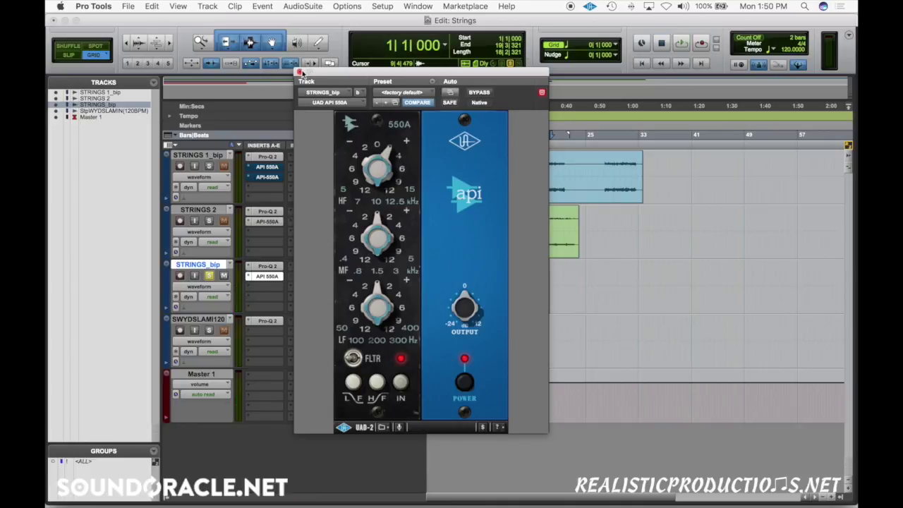